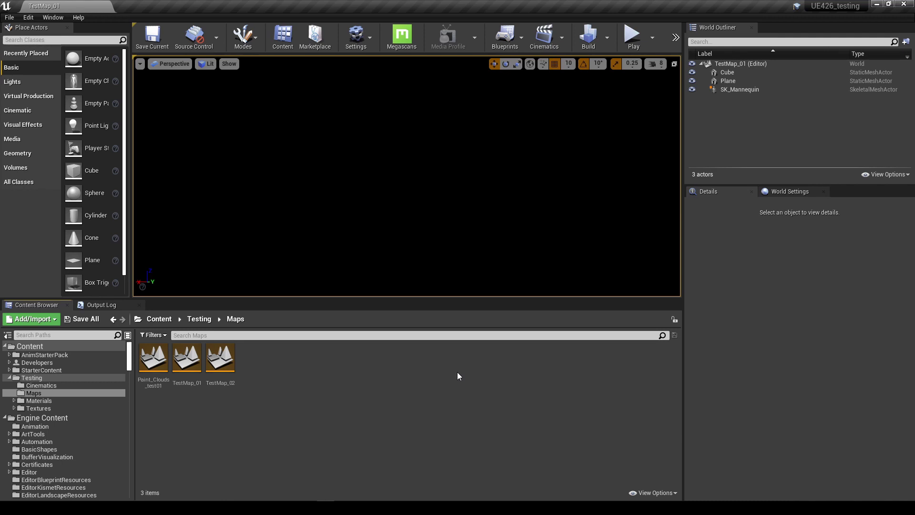
- Inspect the details of the SK_Mannequin, Plane and Cube actors
click(726, 90)
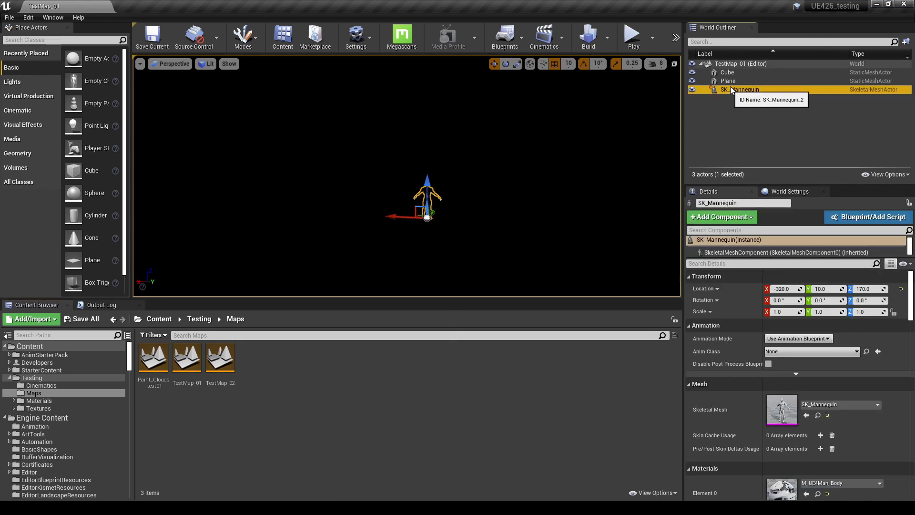
click(732, 82)
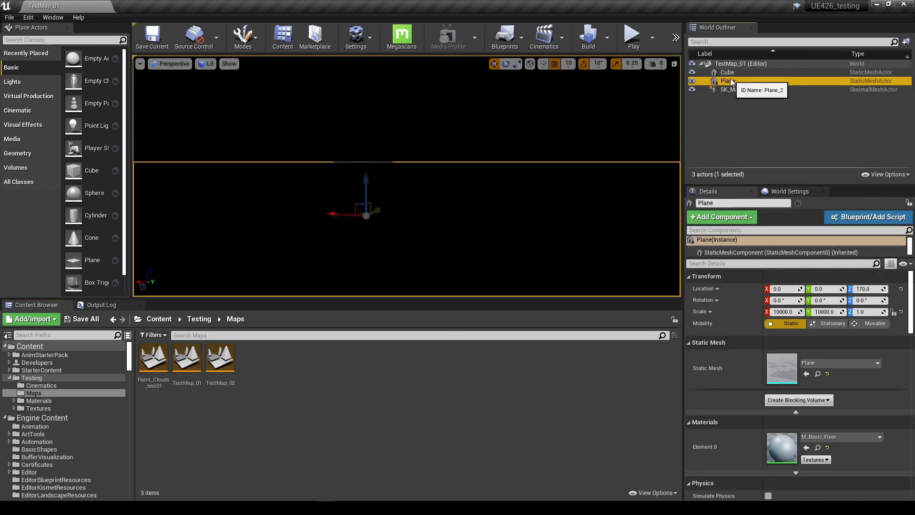
click(731, 73)
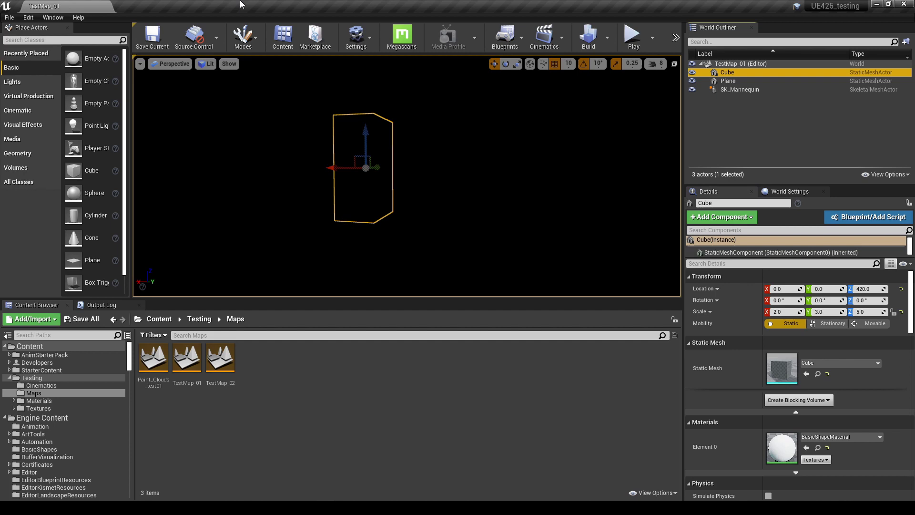
- In the Env. Light Mixer, add a Sky Light, Atmospheric Light 0, Sky Atmosphere and Volumetric Cloud
click(54, 17)
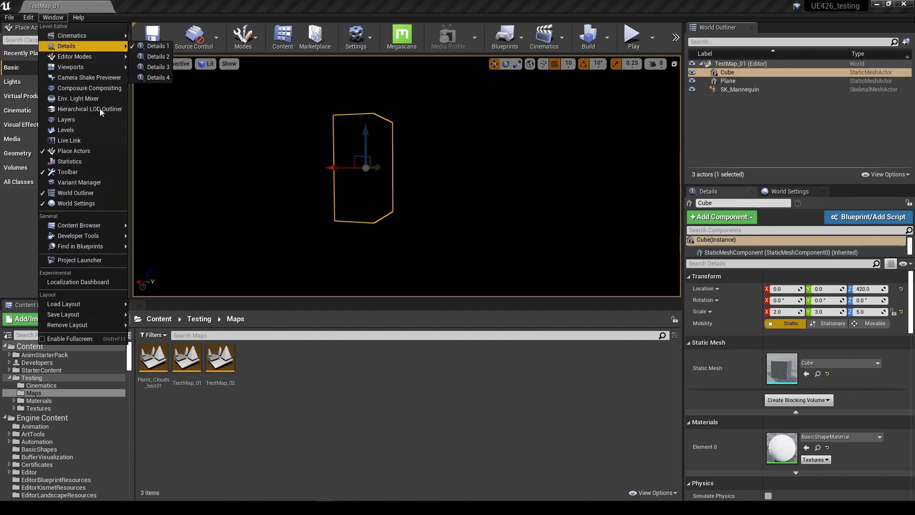
click(94, 100)
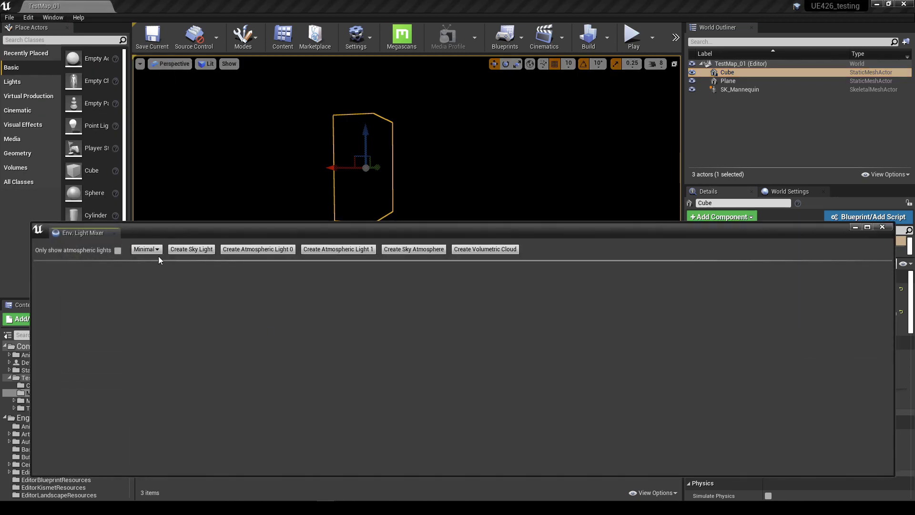
click(180, 250)
click(197, 249)
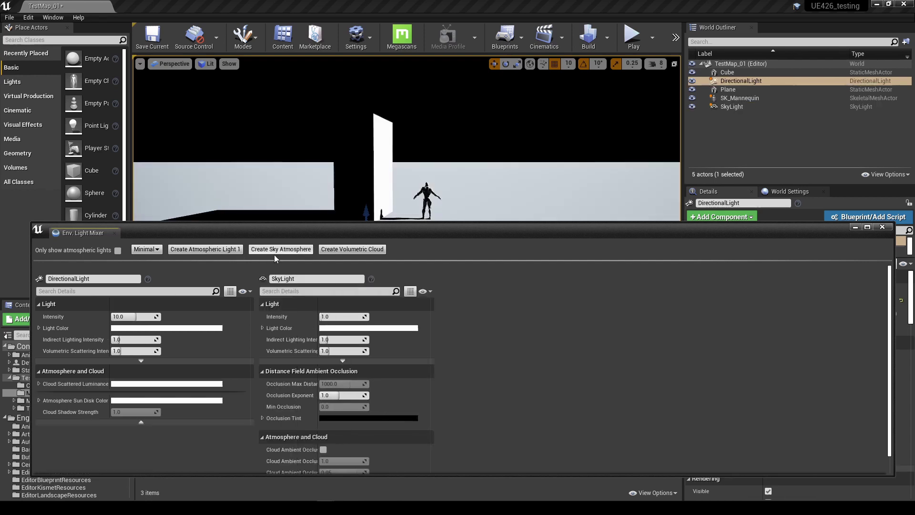
click(279, 249)
click(288, 249)
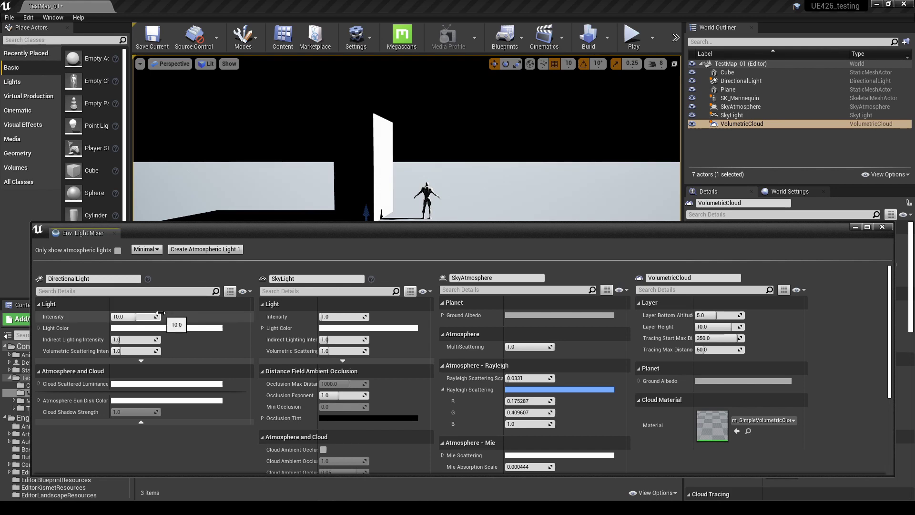
- Show Normal+Advanced mixer settings, toggle the atmosphere sun setting off and on, then close the mixer
click(147, 249)
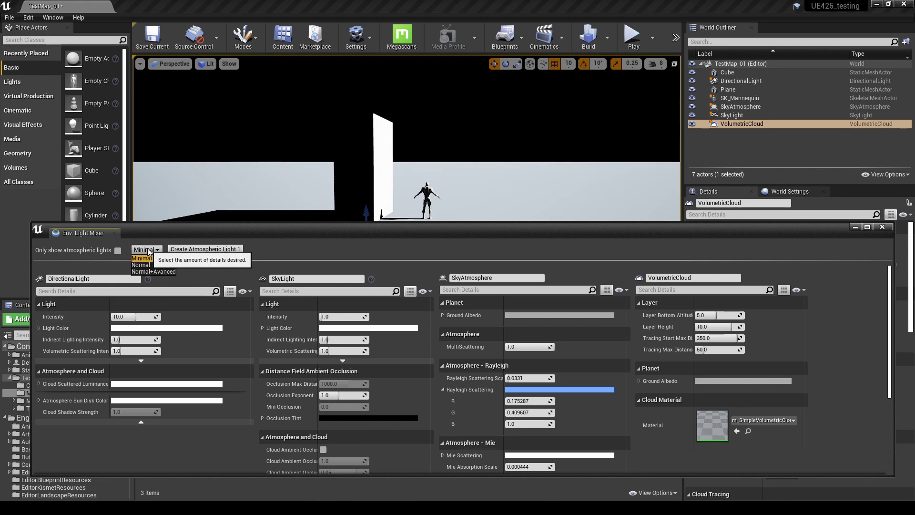
click(159, 271)
scroll(232, 351, down, 8)
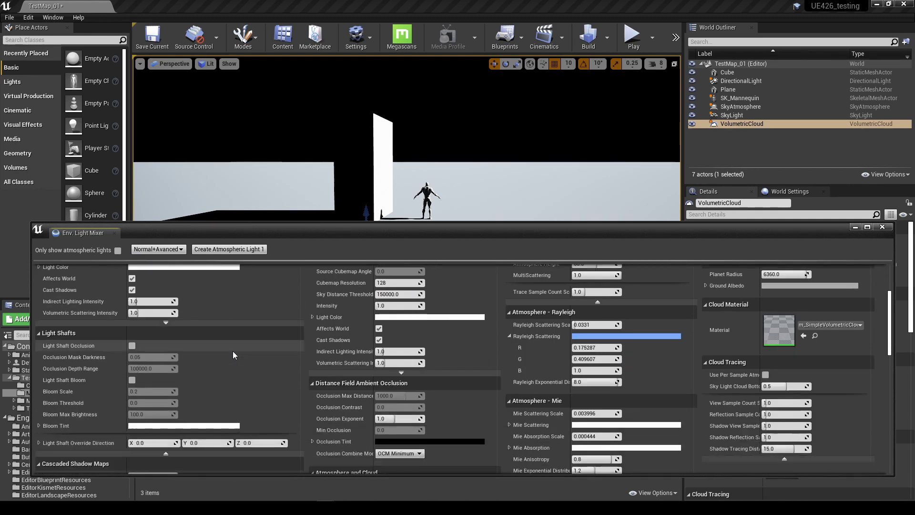
scroll(232, 350, down, 6)
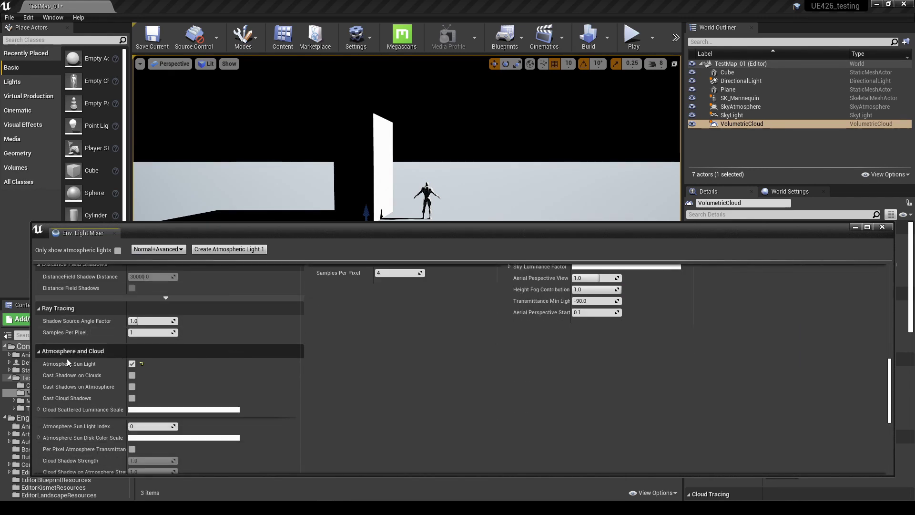
click(132, 364)
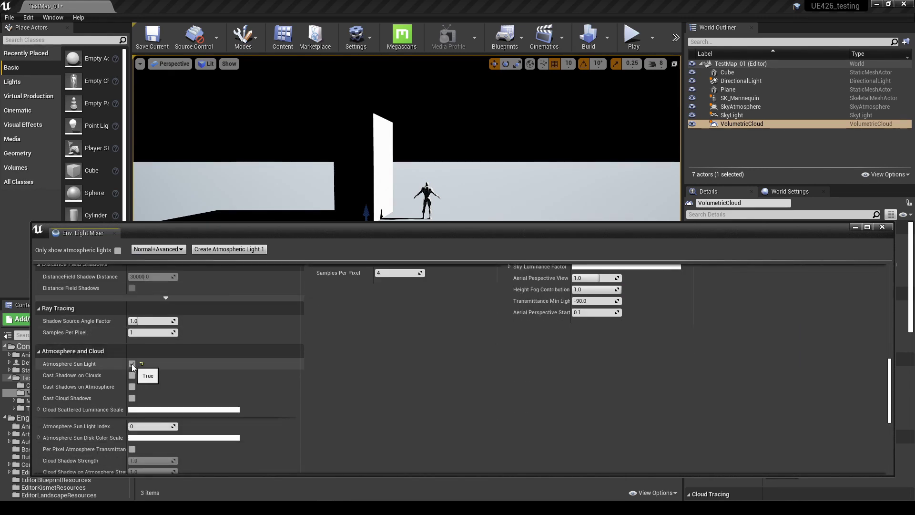
click(132, 364)
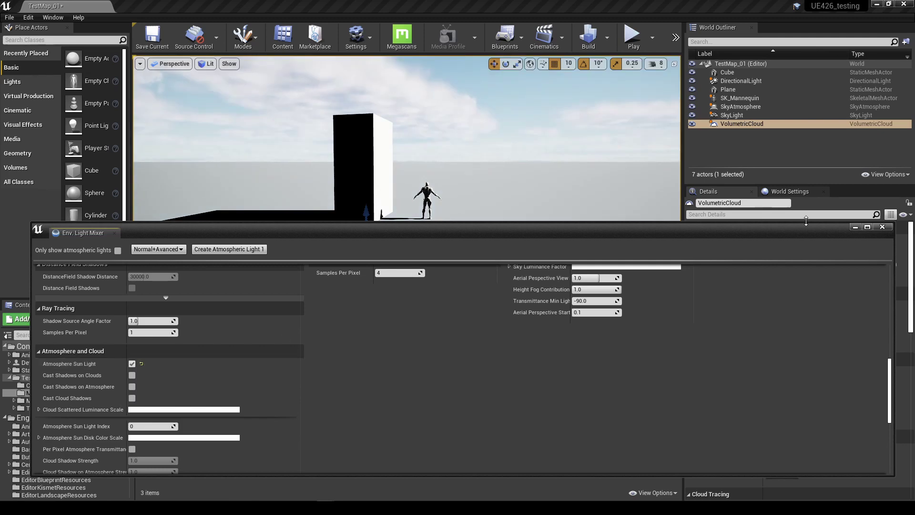
click(882, 227)
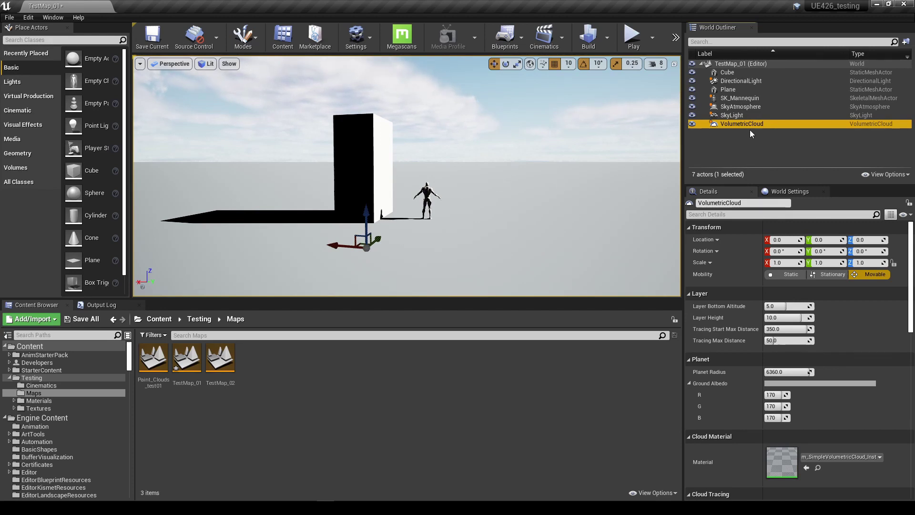
- Find the VolumetricCloud's default material in EngineSky/VolumetricClouds and review the browser's View Options
click(817, 467)
click(362, 437)
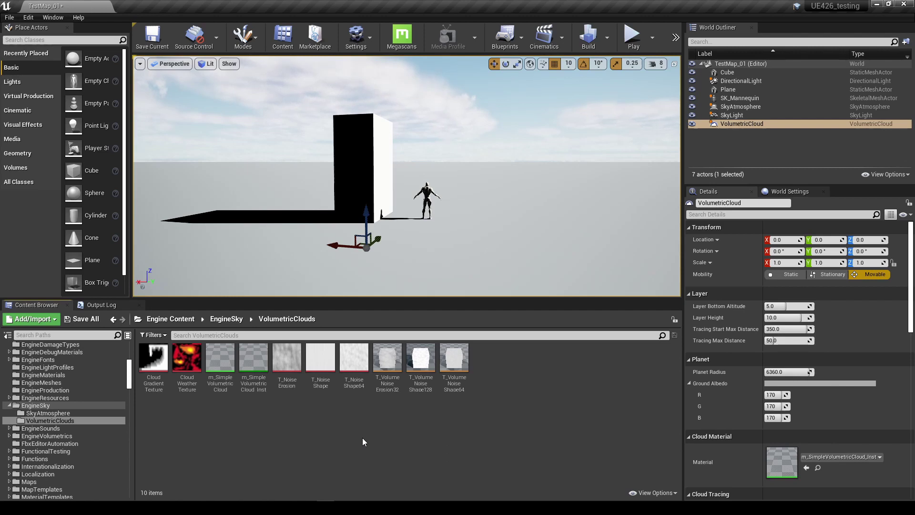
click(655, 492)
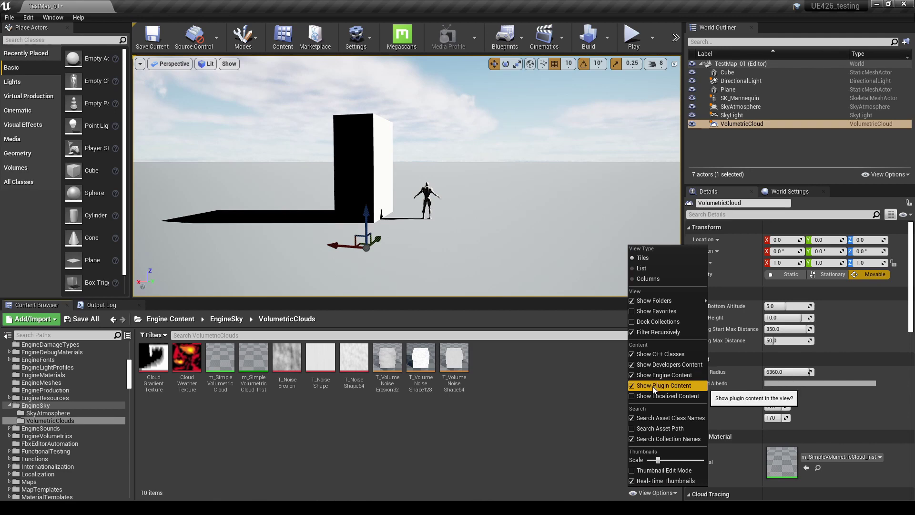
click(529, 431)
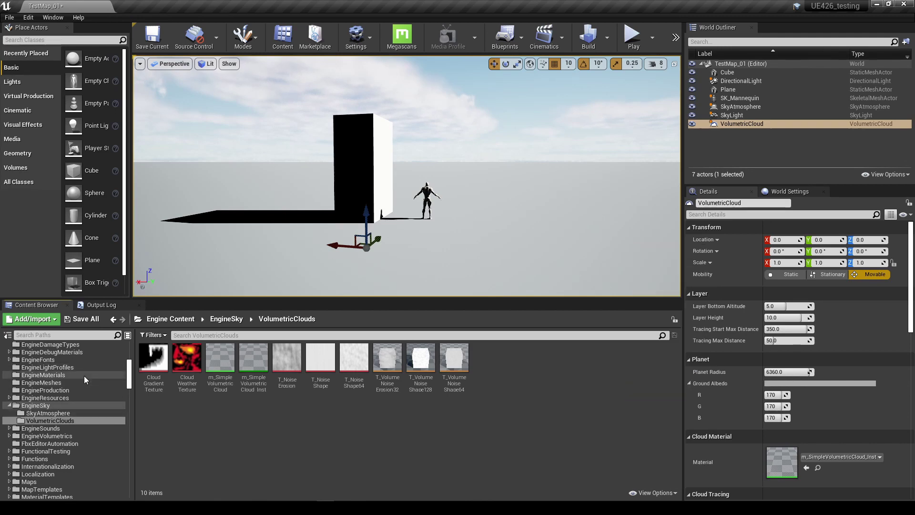
- Navigate the folder tree to Volumetrics Content > Content > Sky > Materials
drag(129, 373, 129, 486)
click(32, 465)
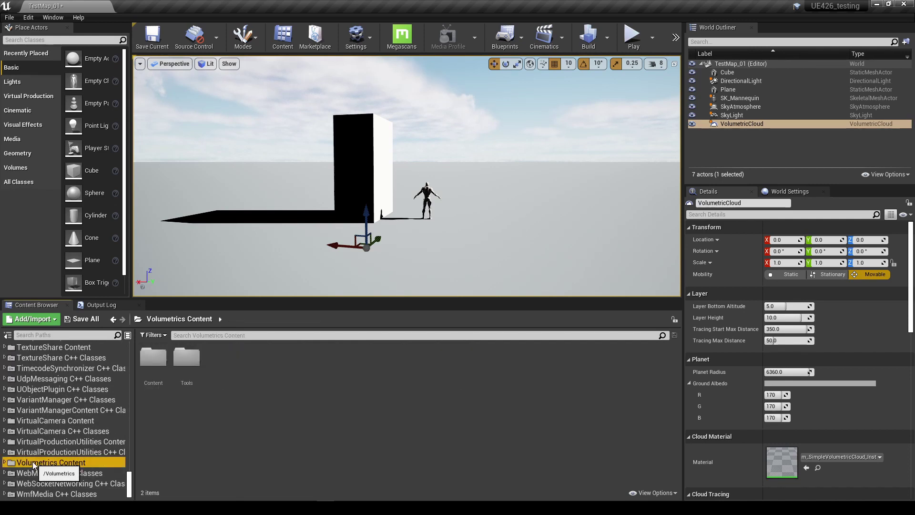
click(7, 462)
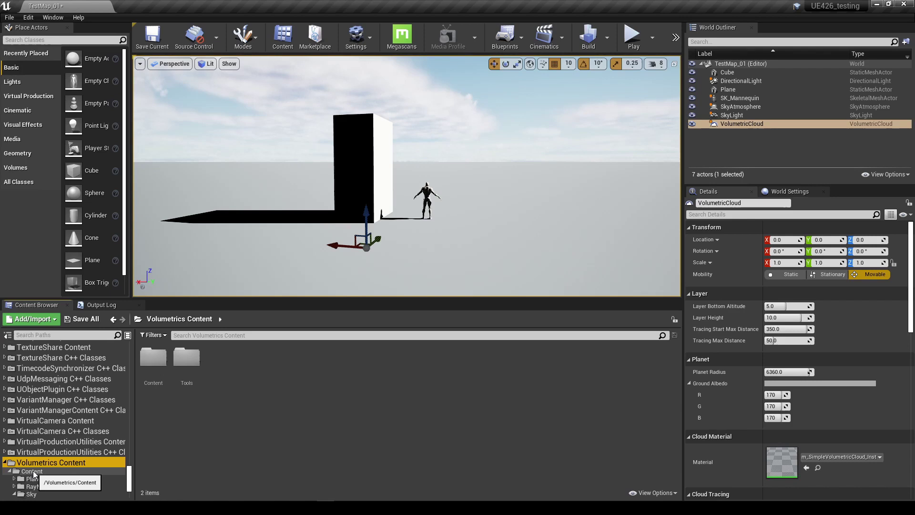
click(32, 471)
scroll(33, 452, down, 4)
click(33, 433)
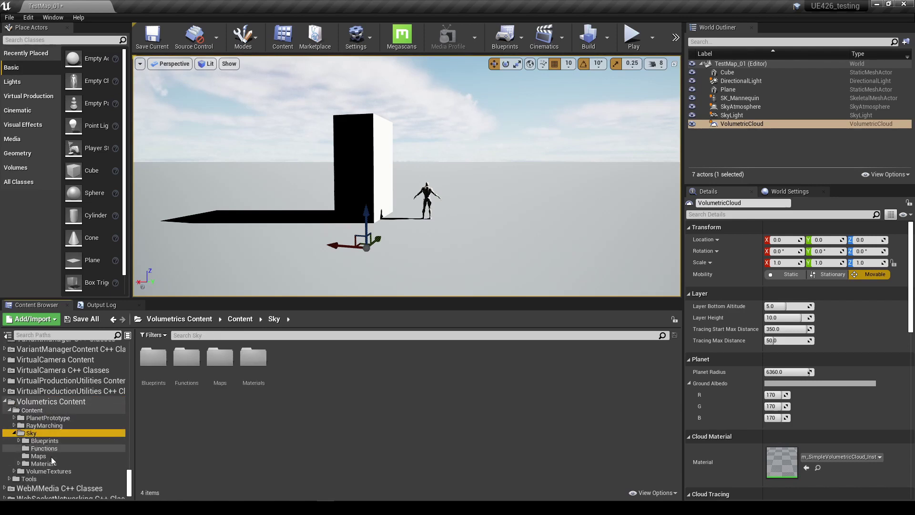
click(47, 463)
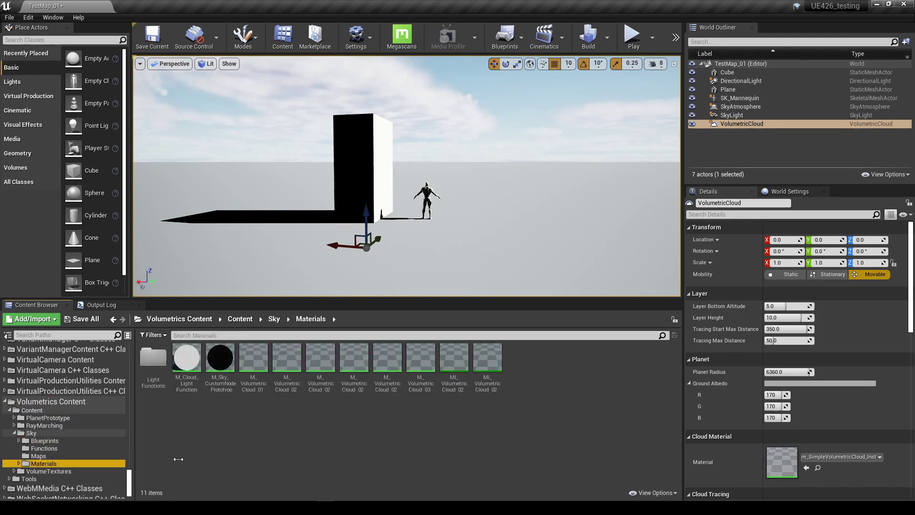
- Assign M_VolumetricCloud_02_Profiles_Soft as the Cloud Material and look up at the sky
click(389, 358)
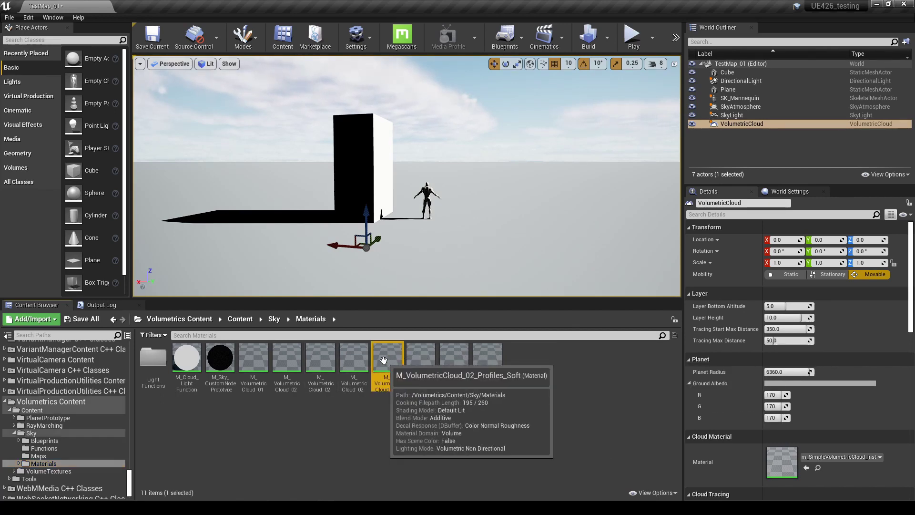
drag(384, 360, 787, 472)
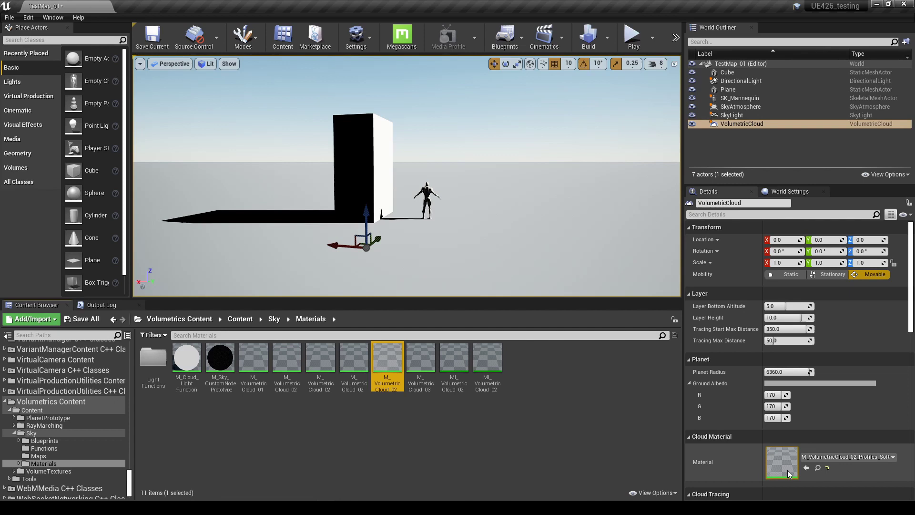
right_drag(448, 190, 415, 168)
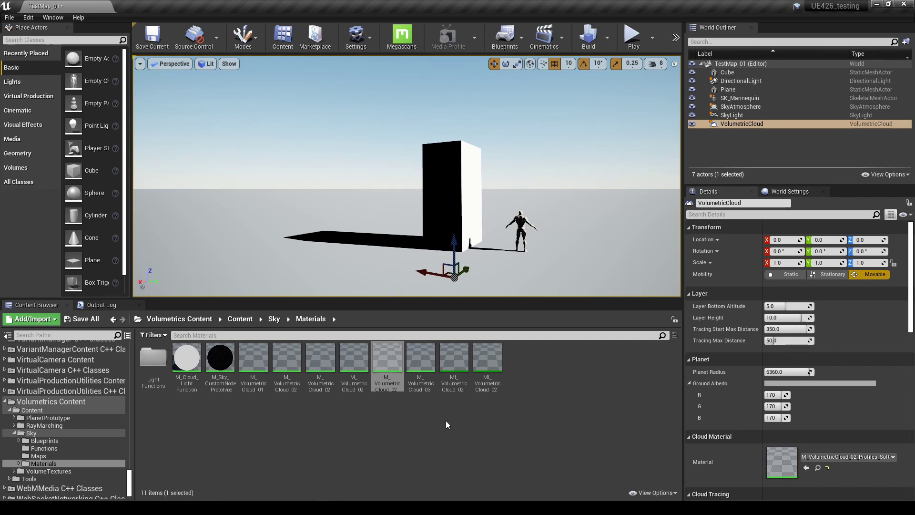
- Open the soft profiles cloud material and find its RT Texture Sample node
double_click(391, 364)
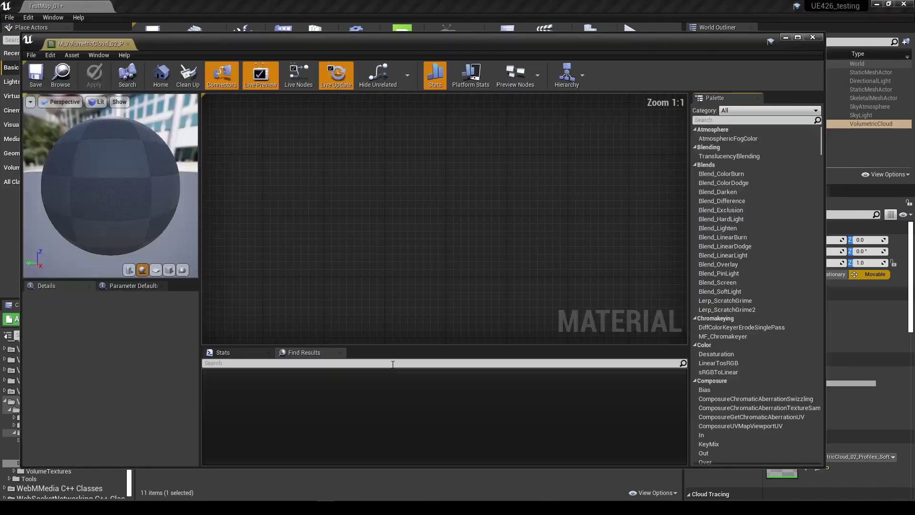
scroll(374, 204, down, 3)
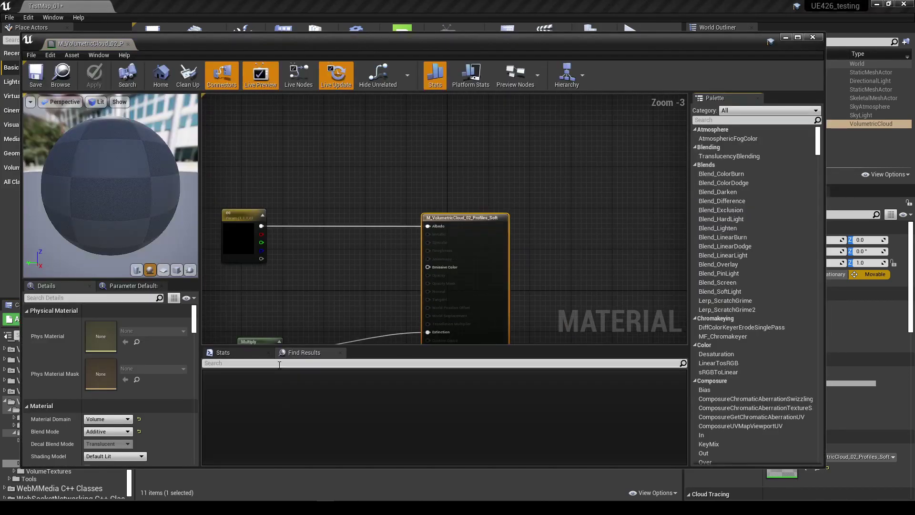
text(RT)
key(Return)
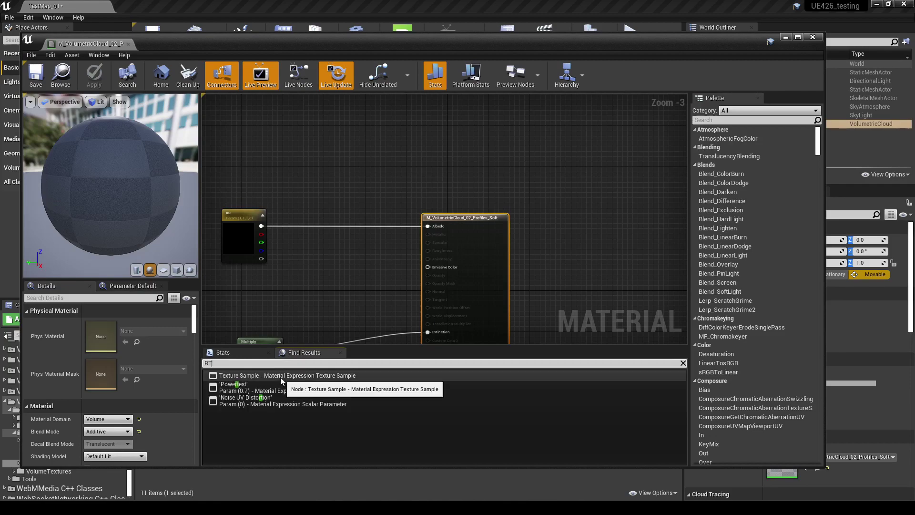
click(259, 375)
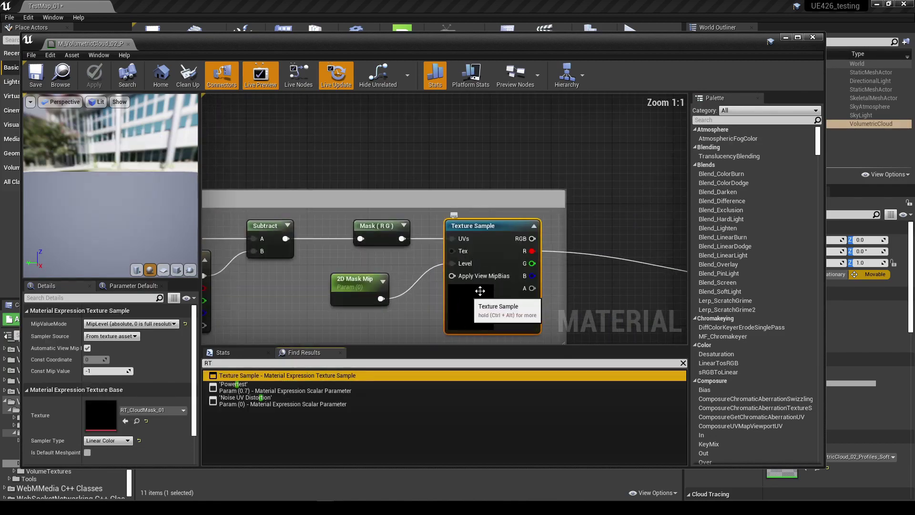
- View the RT_CloudMask_01 render target, then close it and the material editor
double_click(102, 418)
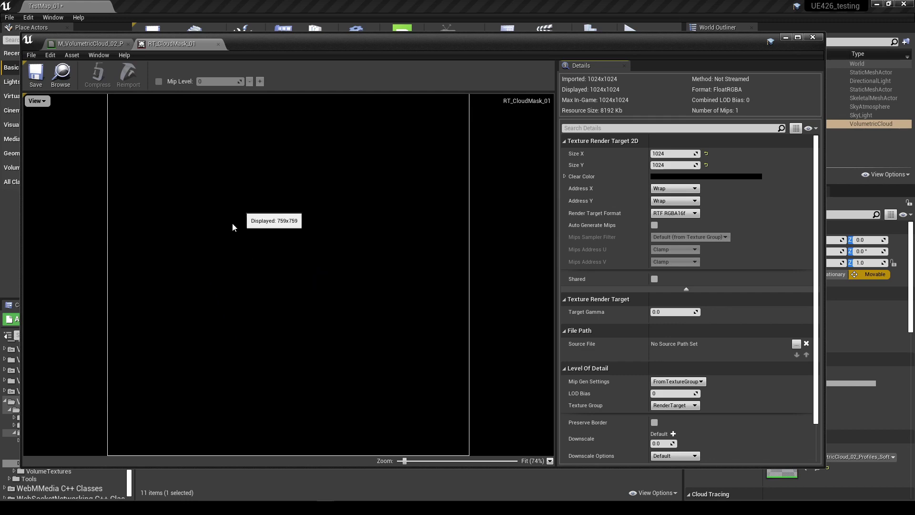
click(218, 44)
click(812, 37)
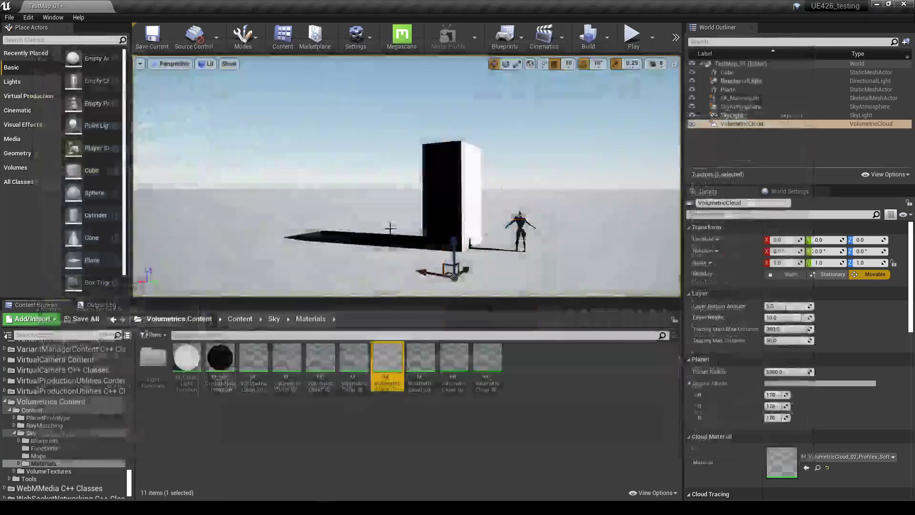
- Deselect the VolumetricCloud and browse to Tools > CloudCompositing > Blueprints in the Content Browser
key(Escape)
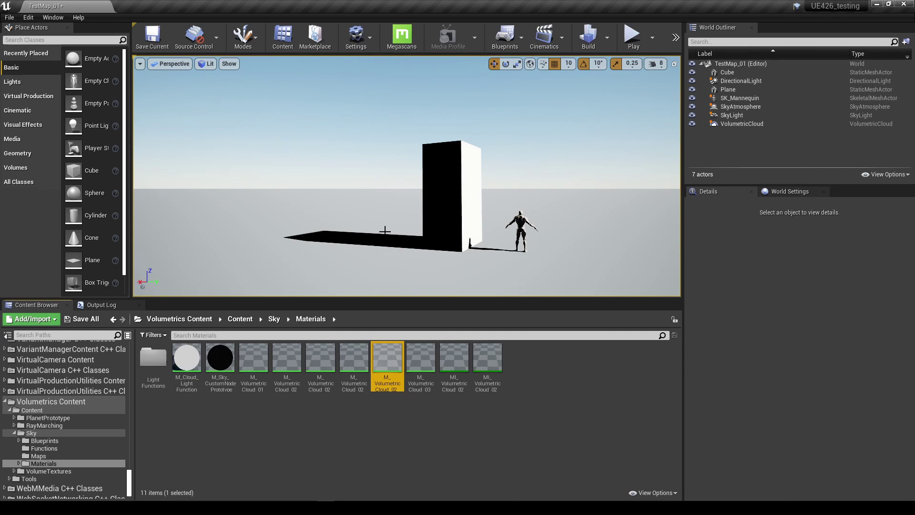
scroll(80, 422, down, 1)
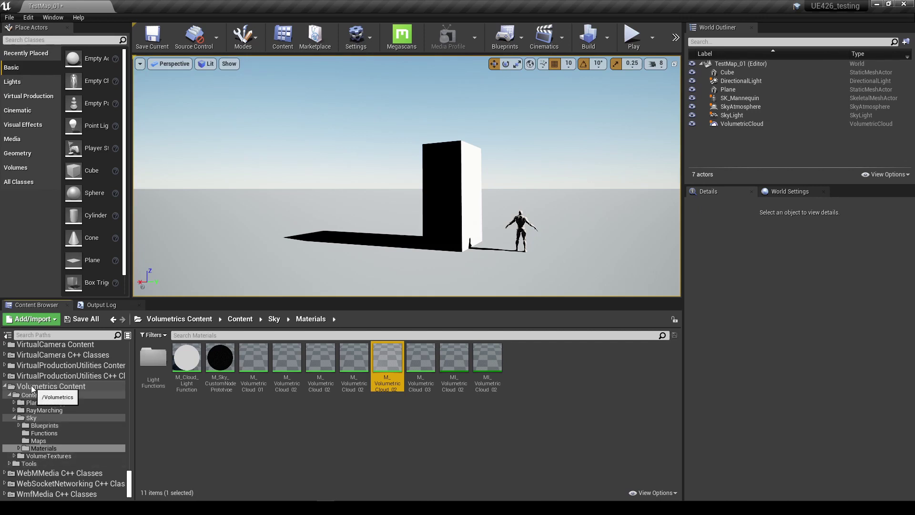
click(25, 463)
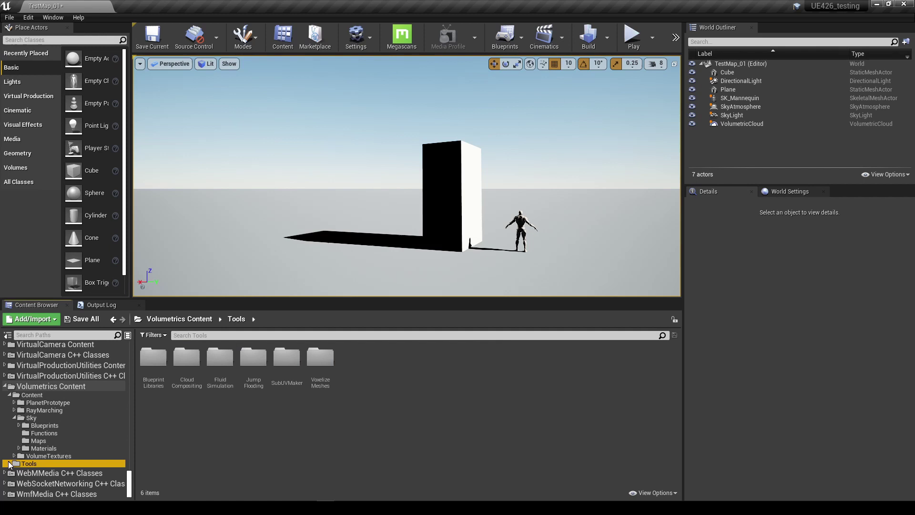
click(9, 463)
scroll(61, 471, down, 1)
click(56, 464)
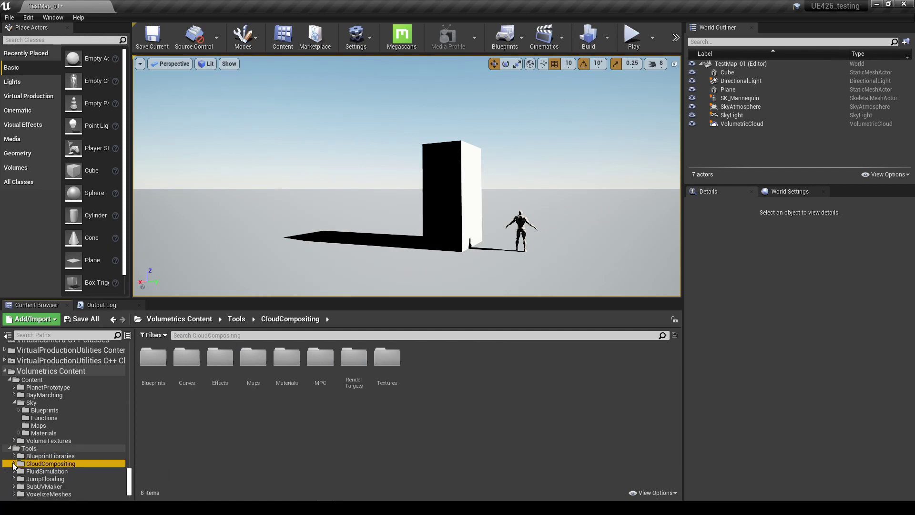
click(15, 463)
click(50, 471)
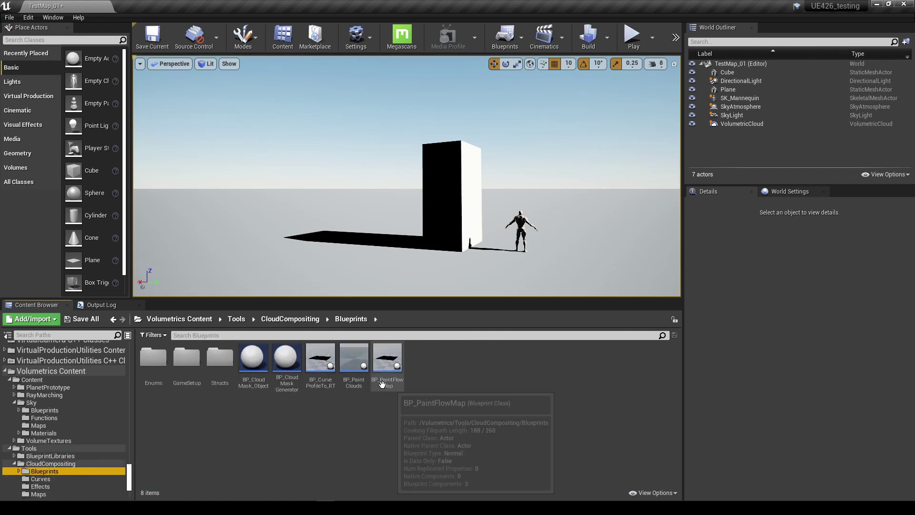
mouse_move(351, 367)
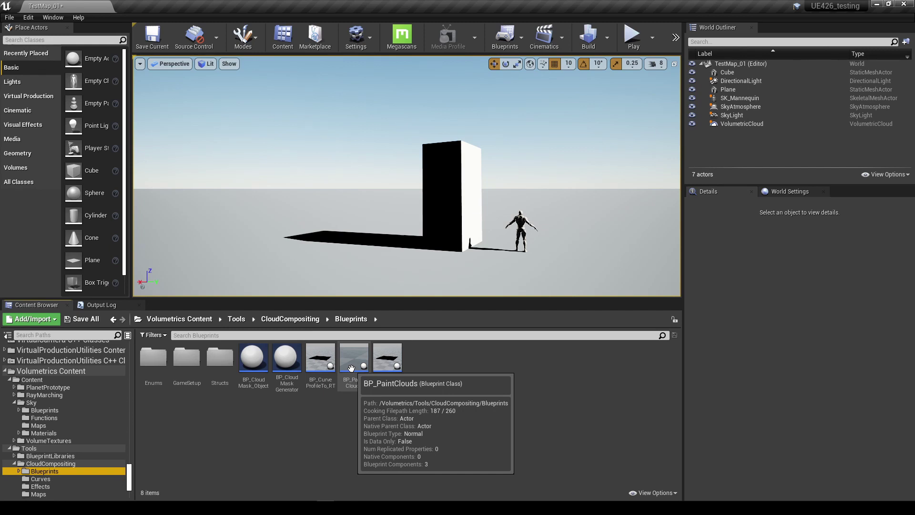
- Place a BP_PaintClouds actor beside the tall block, at location -150, -40, 170
click(351, 368)
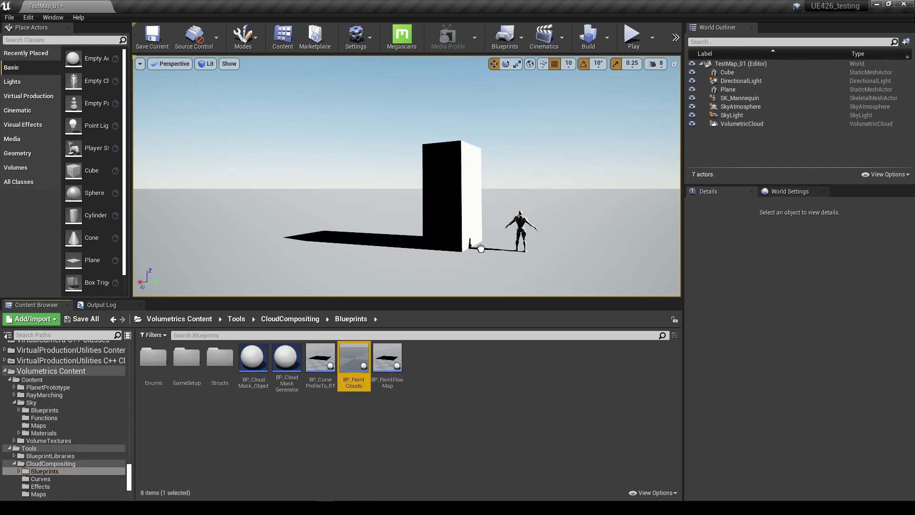
drag(481, 248, 481, 249)
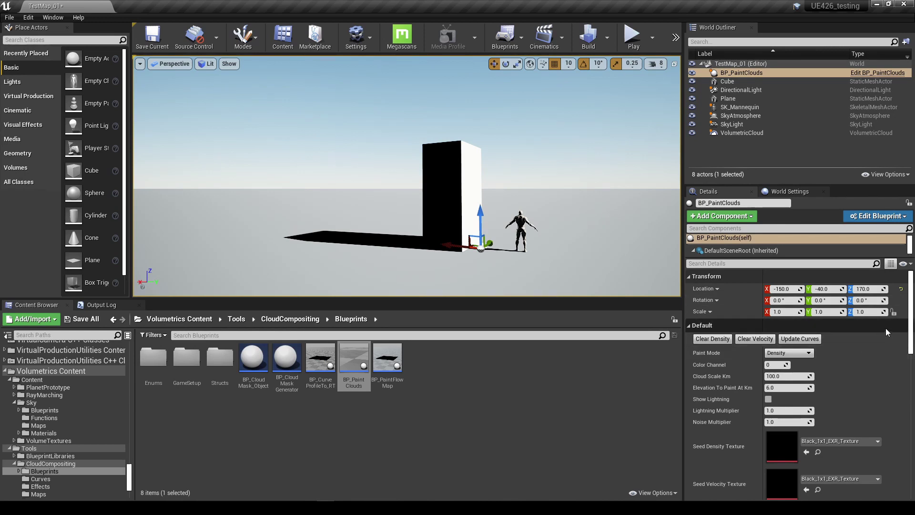
scroll(910, 310, down, 6)
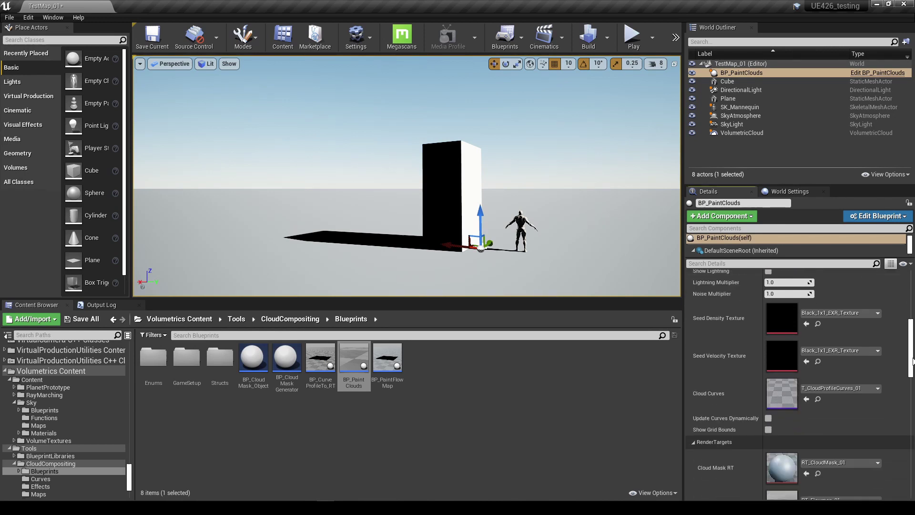
scroll(870, 373, up, 7)
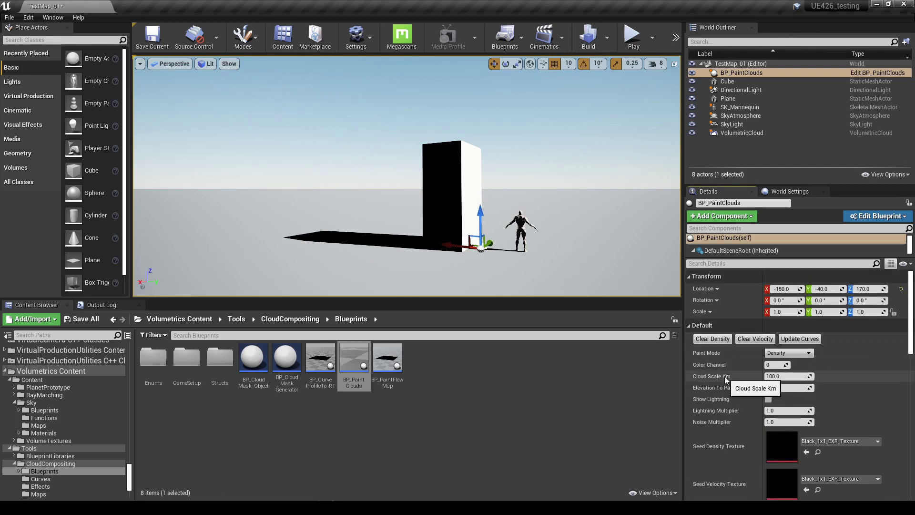
- Set BP_PaintClouds' Cloud Scale Km to 700 and Elevation To Paint At Km to 10
click(782, 376)
text(7)
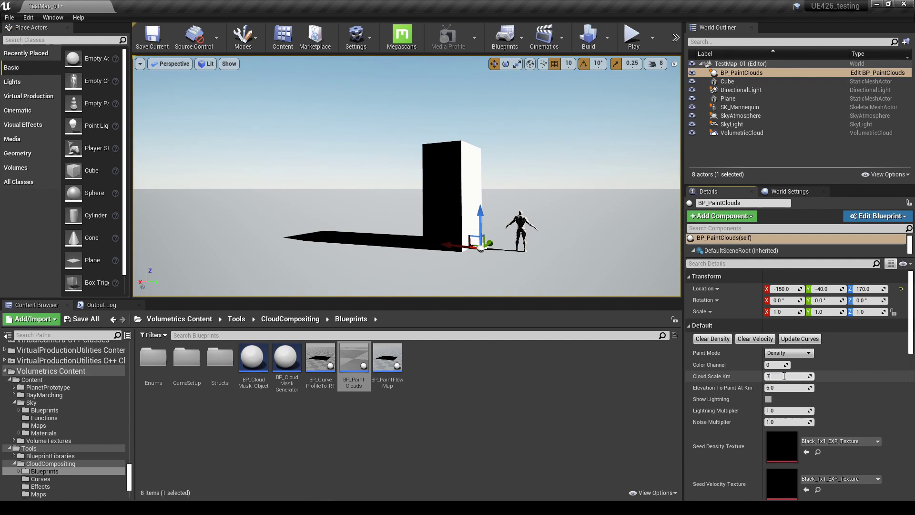
text(00)
key(Return)
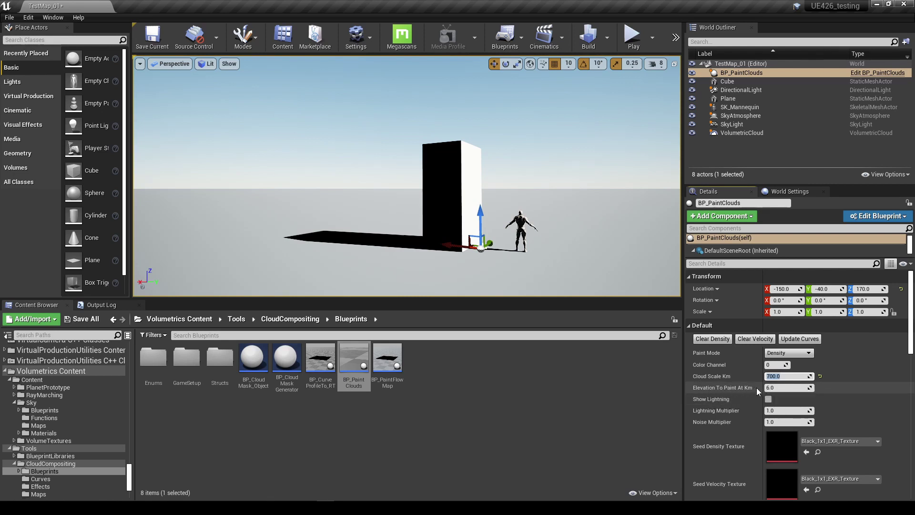
click(777, 387)
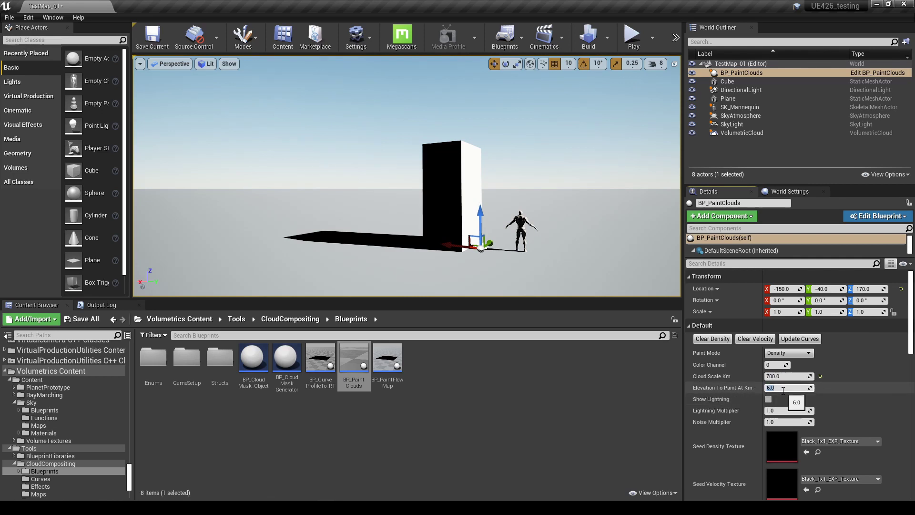
text(10)
key(Return)
- Locate the Cloud Mask render target, enable Show Grid Bounds, and deselect the actor
scroll(866, 390, down, 3)
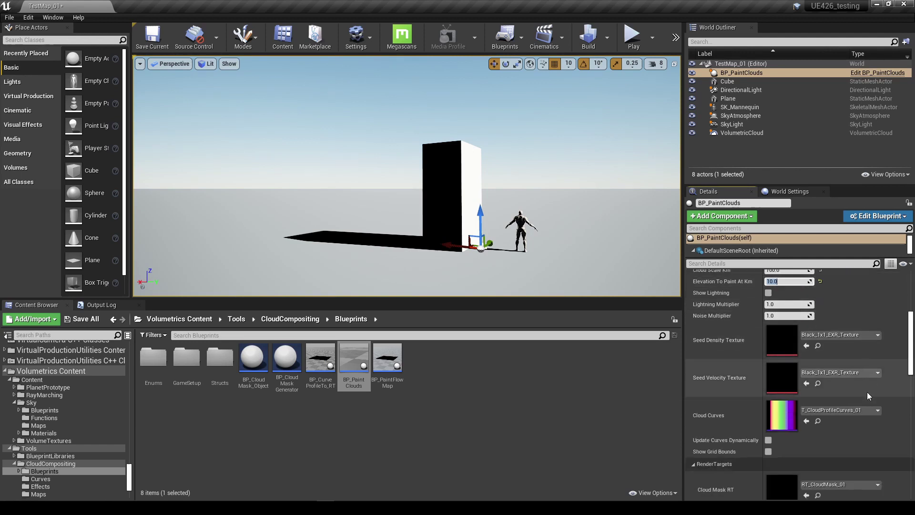
scroll(867, 391, down, 4)
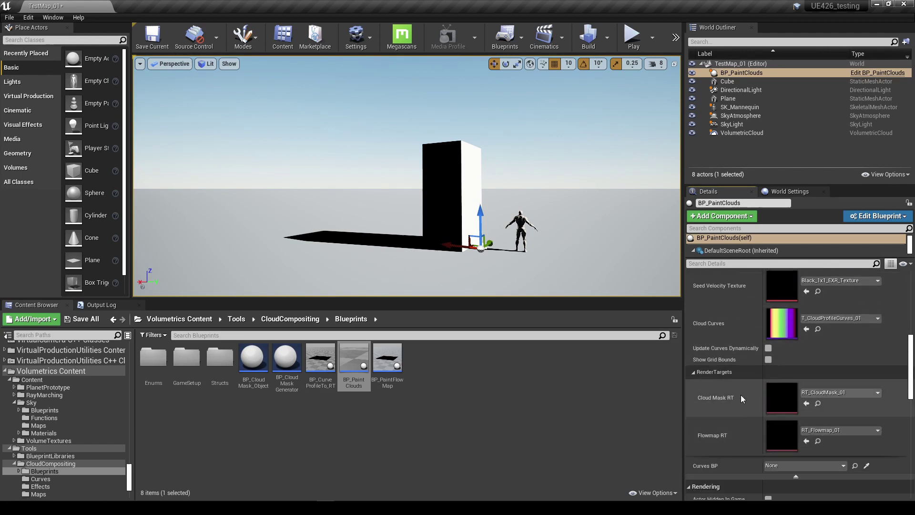
click(817, 403)
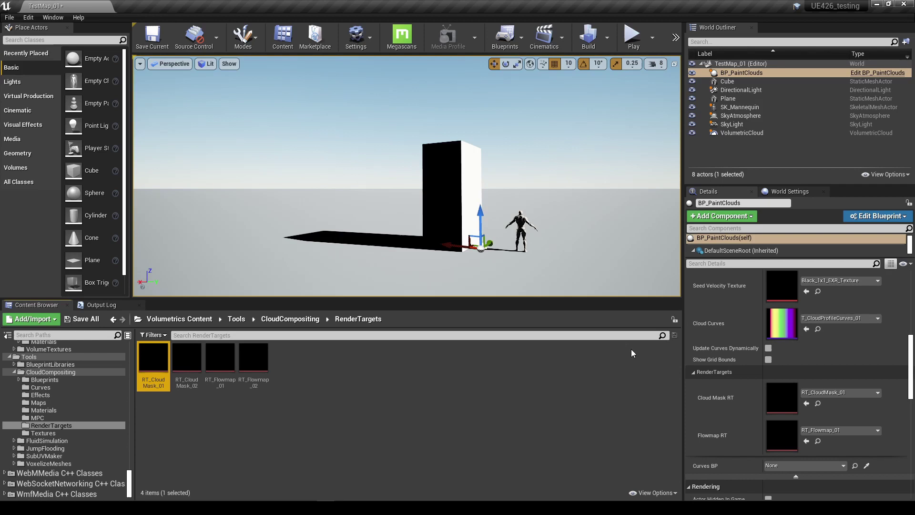
click(768, 359)
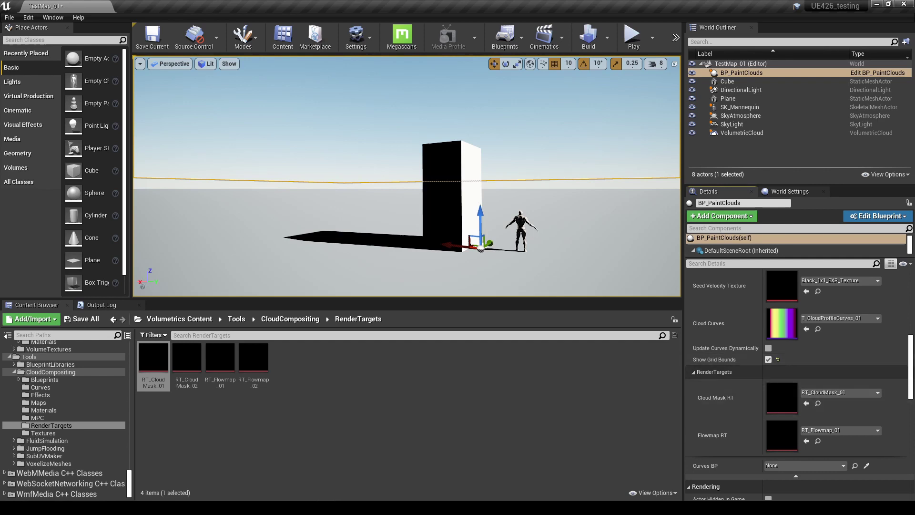
drag(910, 380, 910, 305)
click(590, 132)
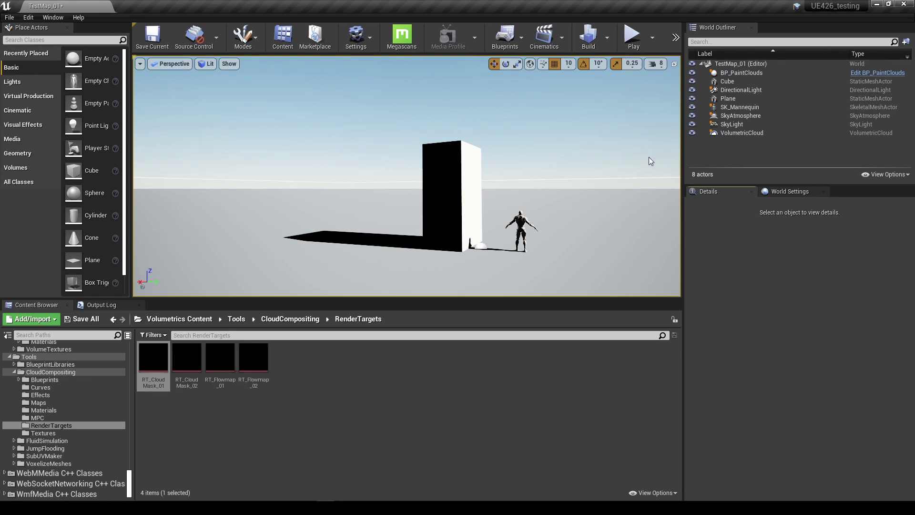
- Set the World Settings GameMode Override to Paint_Game and make the viewport taller
click(789, 191)
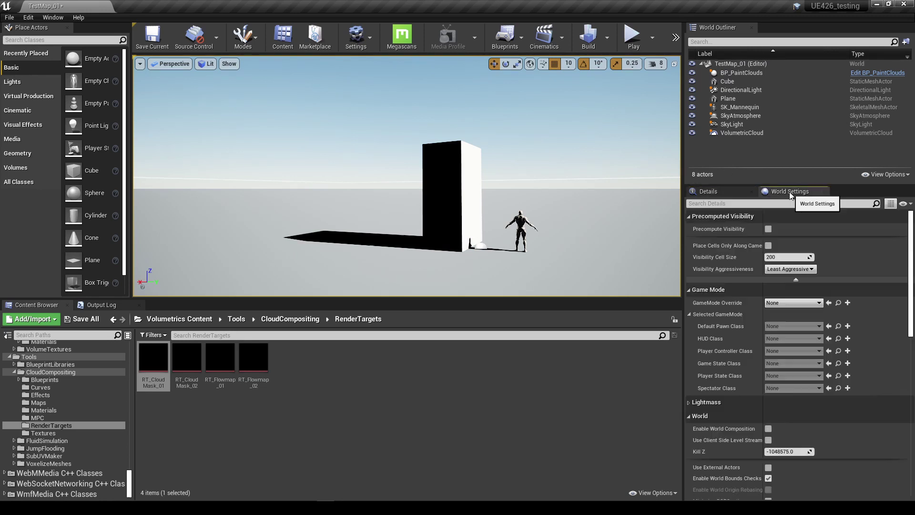
click(792, 302)
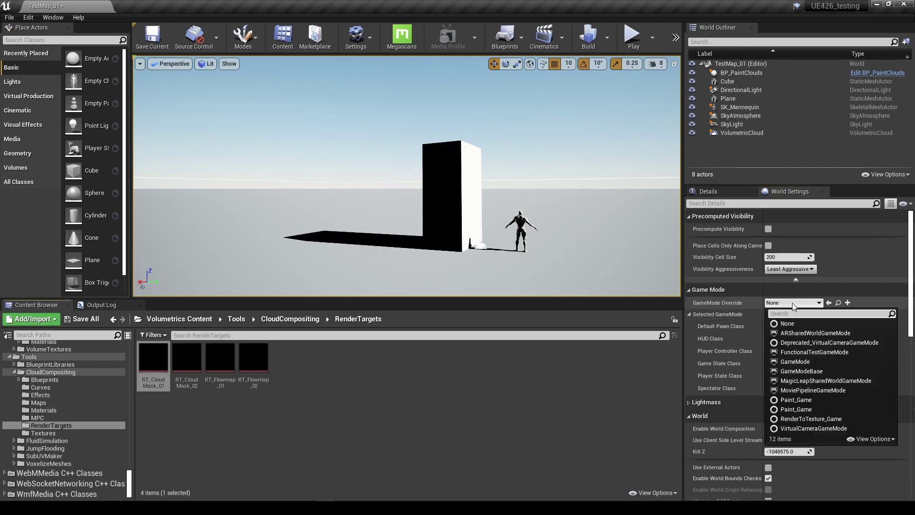
click(786, 400)
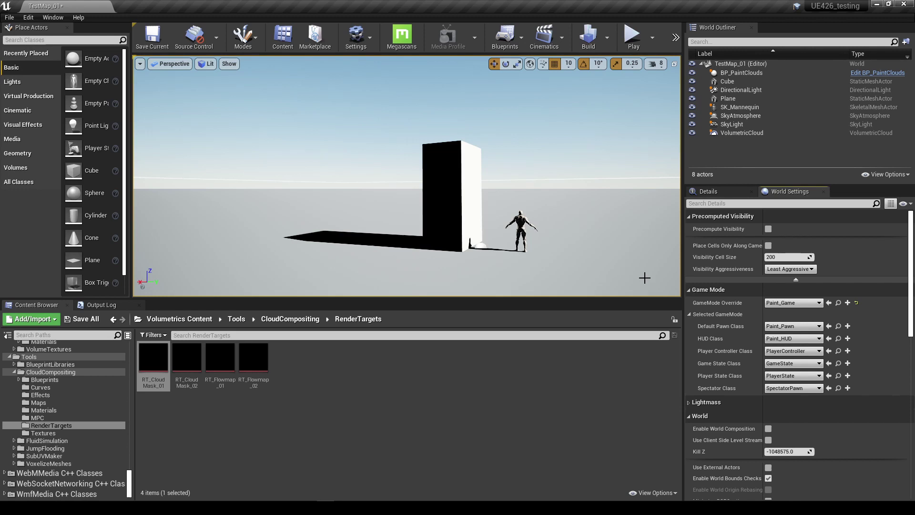
drag(488, 303, 491, 359)
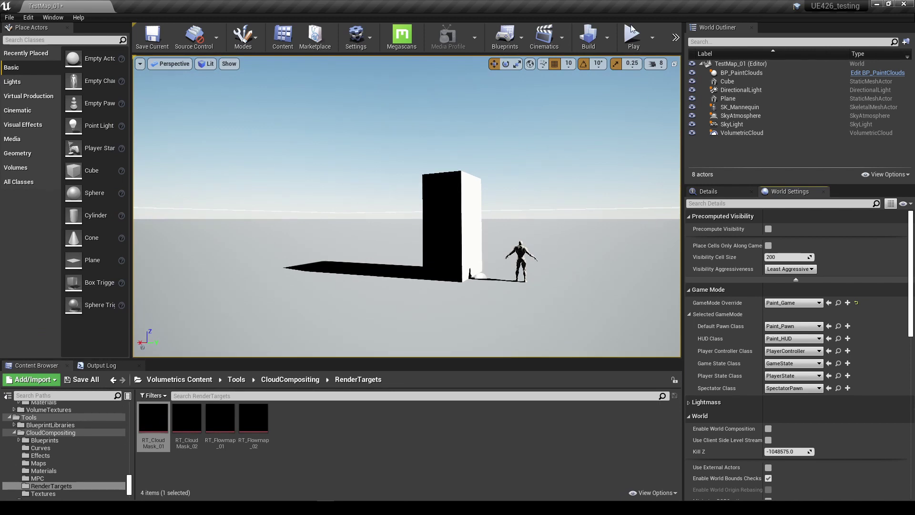
- Start Play-In-Editor and tilt the game camera up toward the sky
click(653, 38)
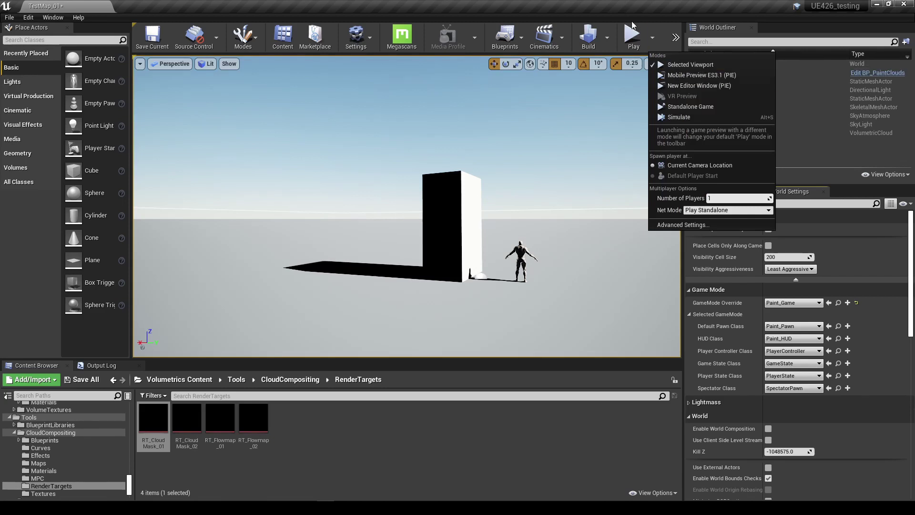
click(632, 36)
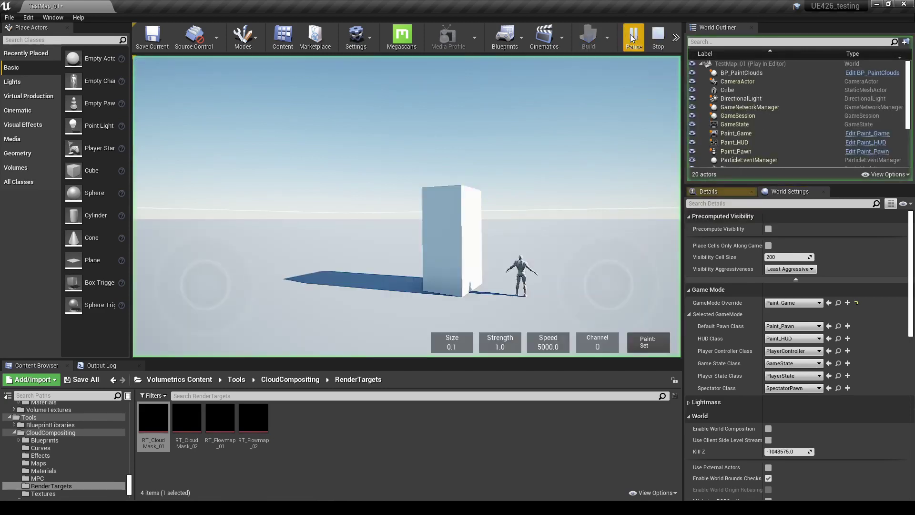
click(510, 154)
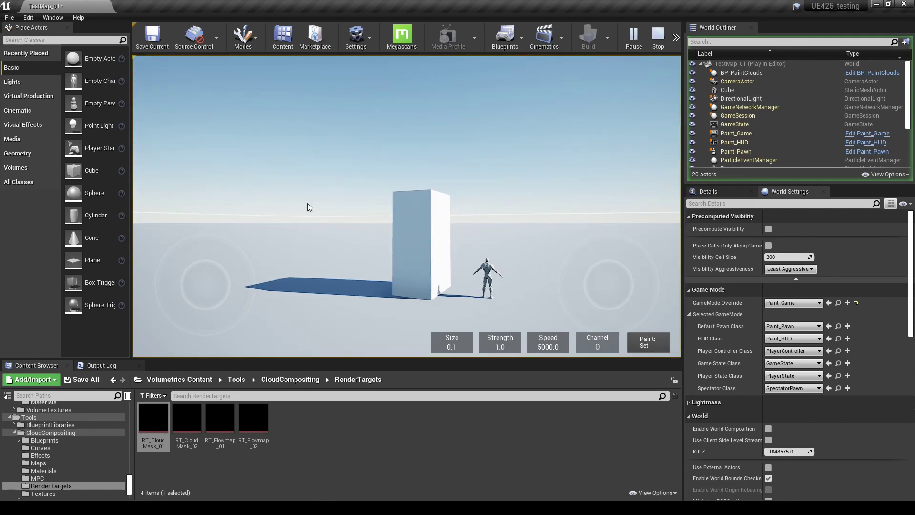
drag(409, 137, 449, 102)
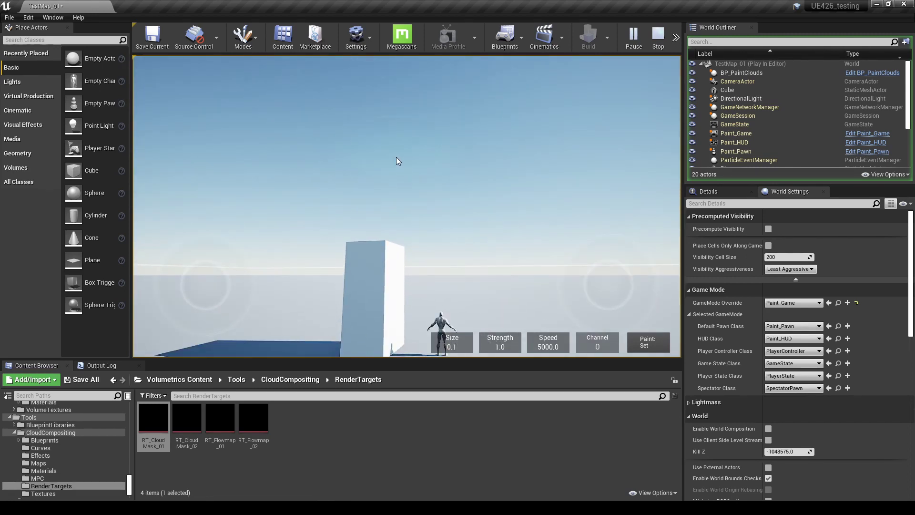
- Paint cloud streaks across the sky, raising brush Strength to 2.2
mouse_move(300, 199)
mouse_down()
mouse_move(302, 153)
mouse_move(412, 208)
mouse_up()
mouse_move(510, 166)
mouse_down()
mouse_move(376, 211)
mouse_move(282, 219)
mouse_move(433, 215)
mouse_move(356, 250)
mouse_move(354, 212)
mouse_up()
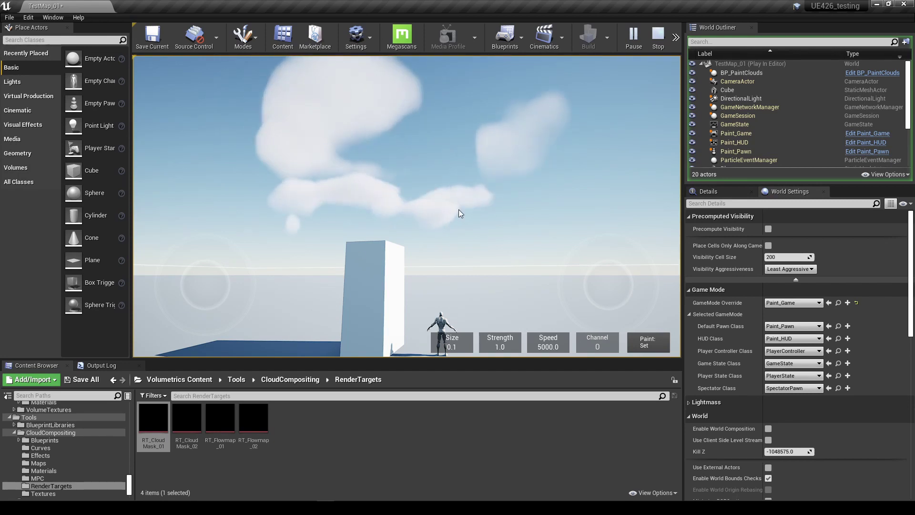
scroll(458, 210, up, 3)
scroll(465, 214, up, 1)
mouse_move(518, 234)
mouse_down()
mouse_move(573, 245)
mouse_move(627, 232)
mouse_move(635, 208)
mouse_move(516, 228)
mouse_move(378, 213)
mouse_move(355, 201)
mouse_move(507, 176)
mouse_move(492, 165)
mouse_move(261, 152)
mouse_move(204, 185)
mouse_move(347, 190)
mouse_up()
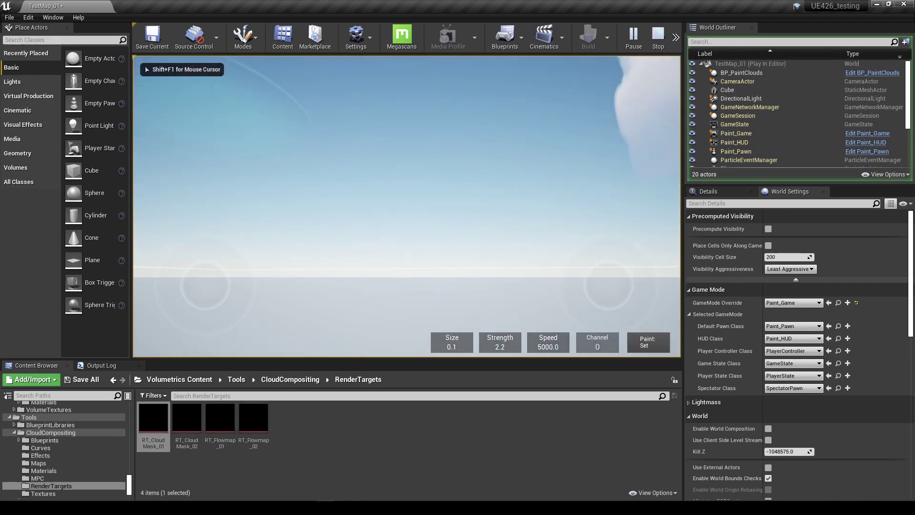
- Paint another cloud, fly forward with W through and above the clouds, and paint new shapes
mouse_move(257, 201)
mouse_down()
mouse_move(316, 184)
mouse_move(368, 217)
mouse_move(440, 236)
mouse_move(511, 220)
mouse_move(540, 238)
mouse_move(591, 206)
mouse_move(499, 176)
mouse_move(368, 200)
mouse_move(371, 181)
mouse_move(500, 205)
mouse_up()
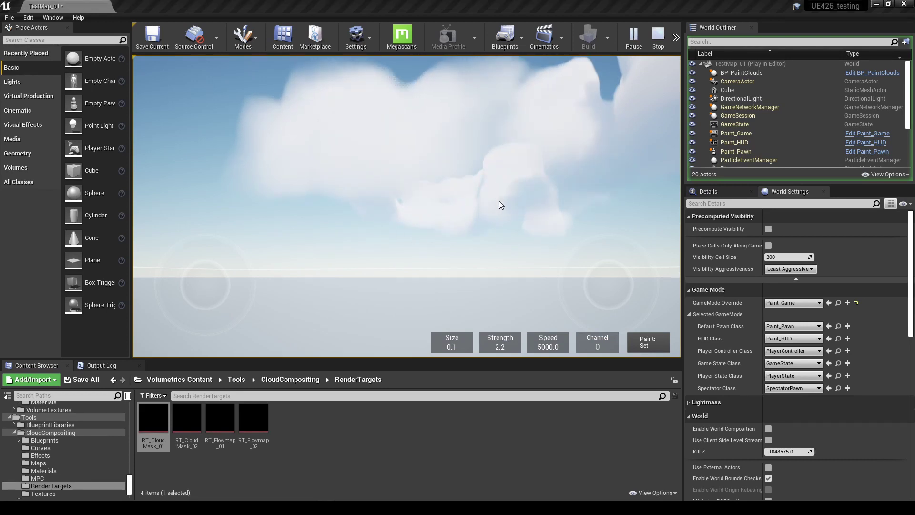
click(444, 204)
right_drag(556, 205, 556, 162)
key(w)
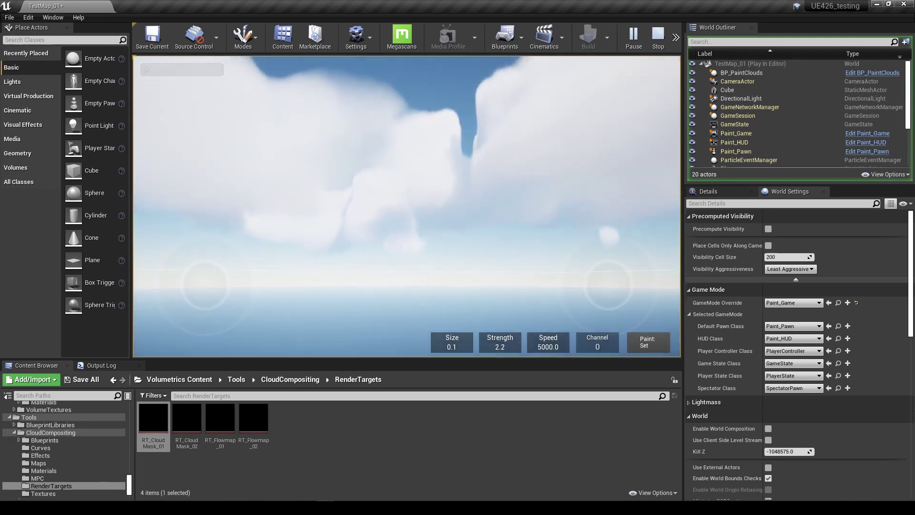
key(w)
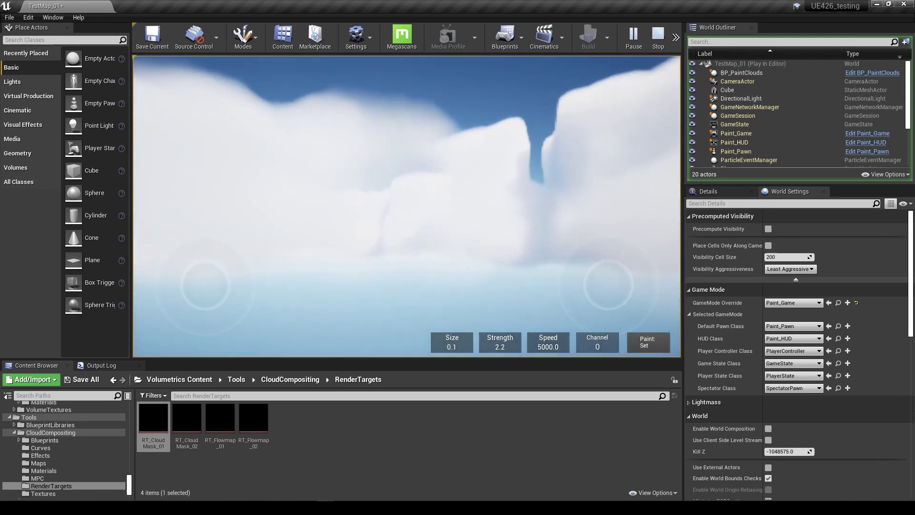
key(w)
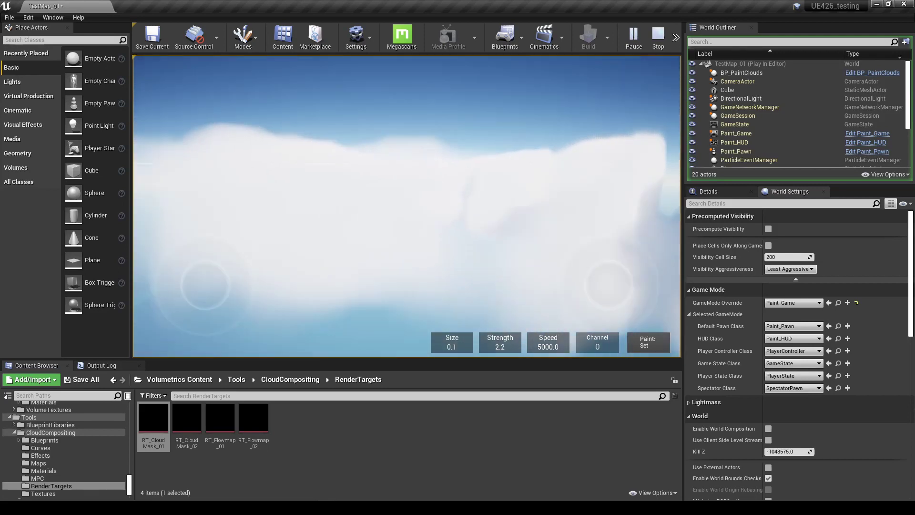
key(w)
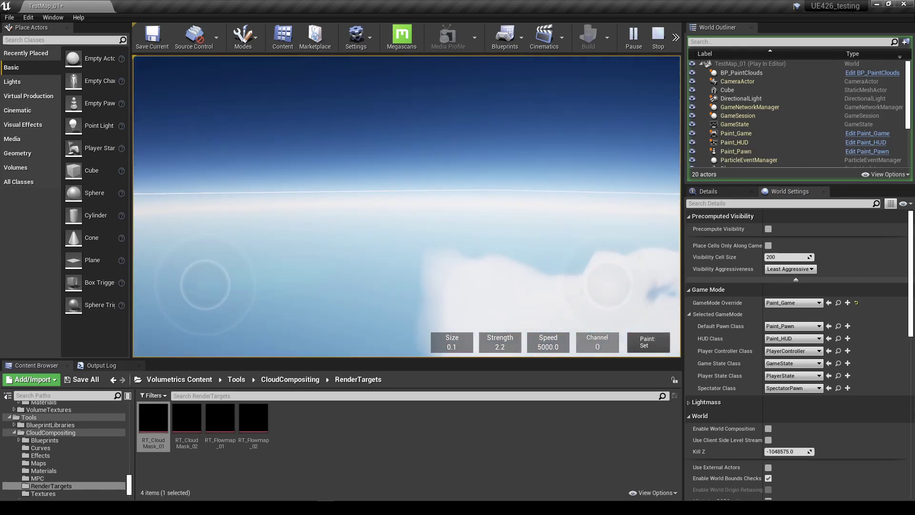
mouse_move(374, 249)
mouse_down()
mouse_move(585, 208)
mouse_move(226, 219)
mouse_move(259, 203)
mouse_move(323, 224)
mouse_move(426, 233)
mouse_up()
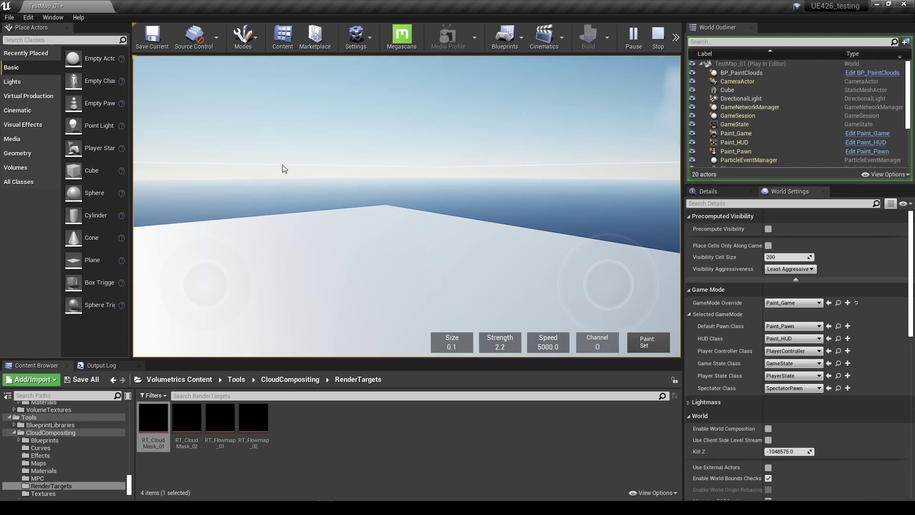
- Stop the play session and frame the Cube in the editor viewport
key(Escape)
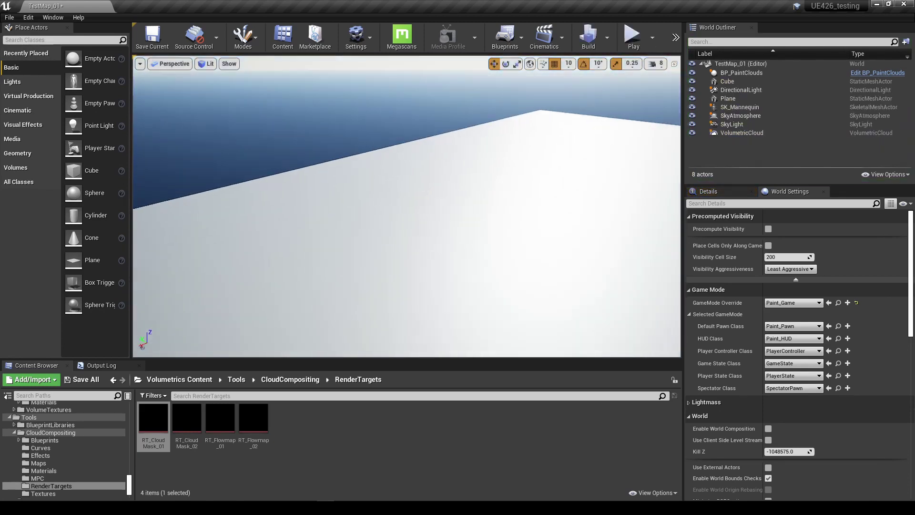
right_drag(410, 210, 358, 205)
click(735, 82)
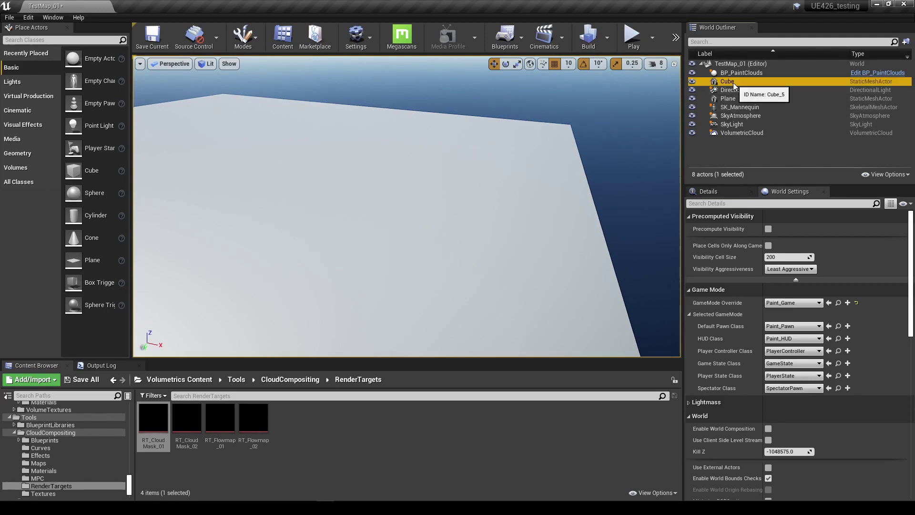
key(f)
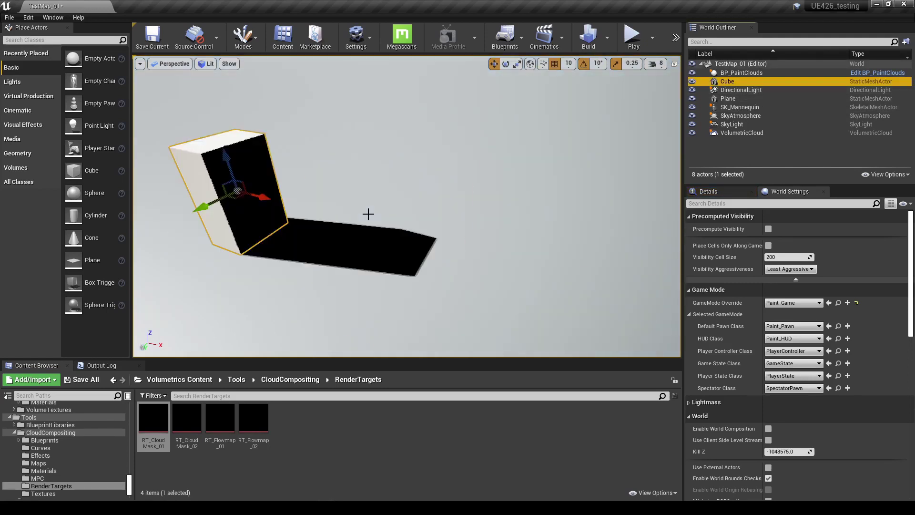
right_drag(368, 214, 340, 164)
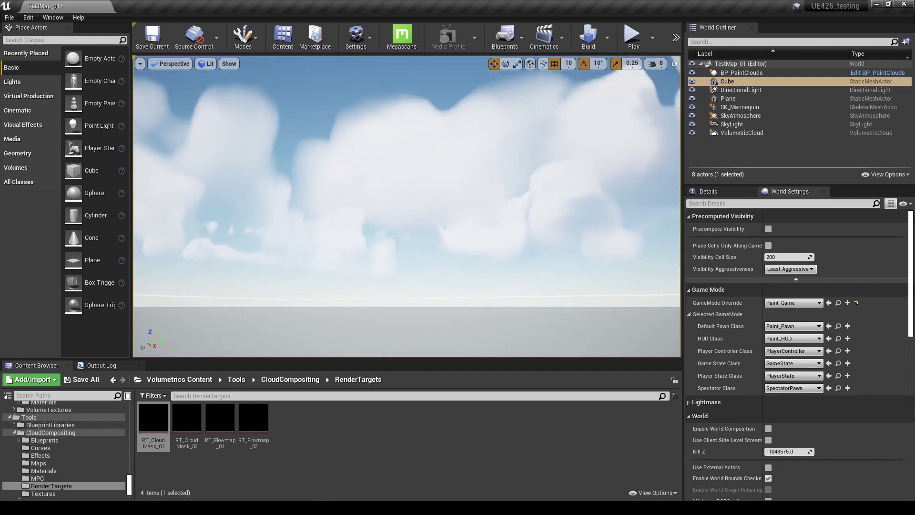
- Assign M_VolumetricCloud_02_Profiles_PaintClouds_Small to the VolumetricCloud's material slot
click(742, 132)
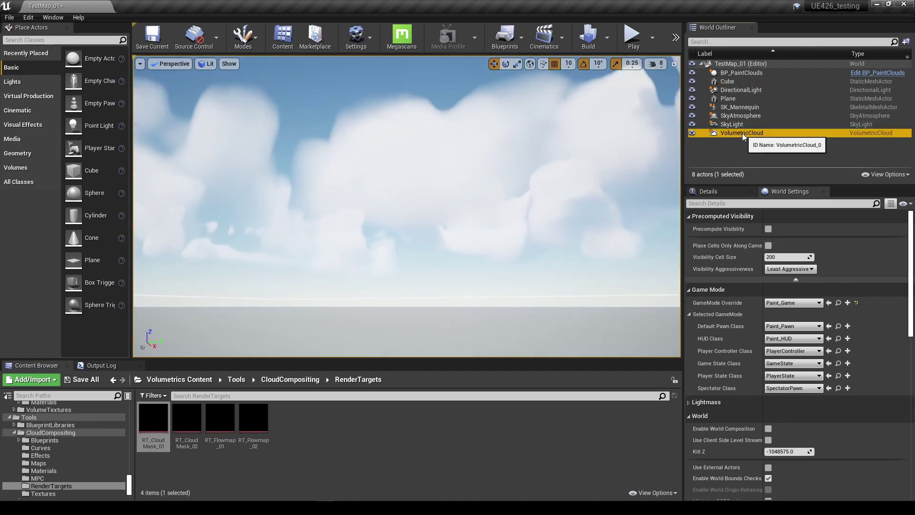
click(719, 192)
click(817, 467)
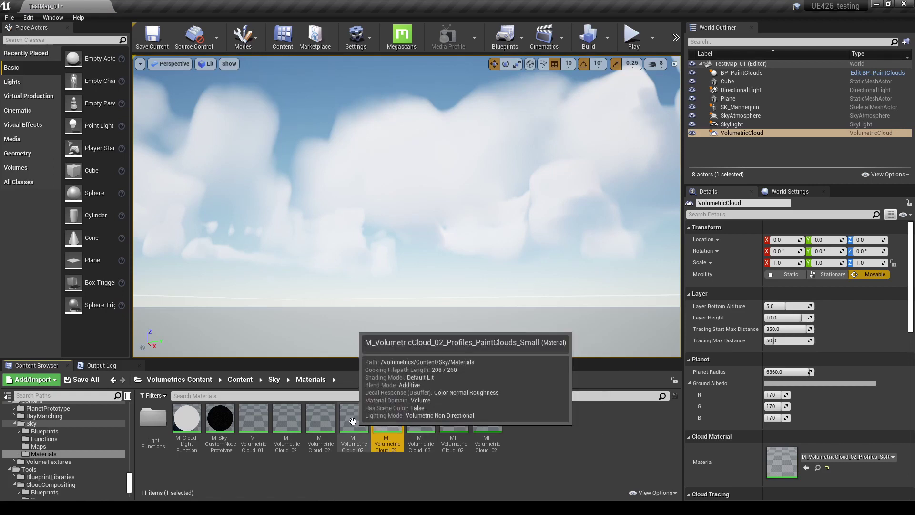
drag(352, 420, 775, 464)
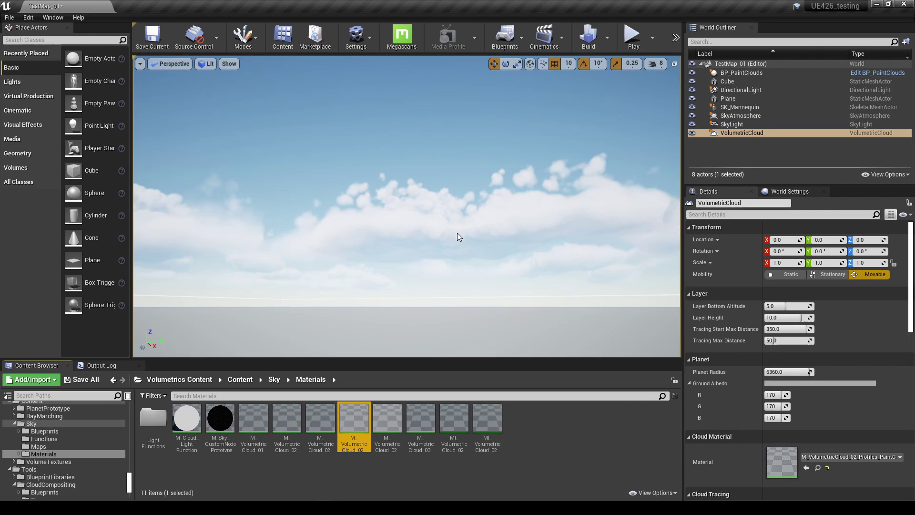
mouse_move(457, 227)
right_down()
mouse_move(372, 234)
mouse_move(456, 227)
right_up()
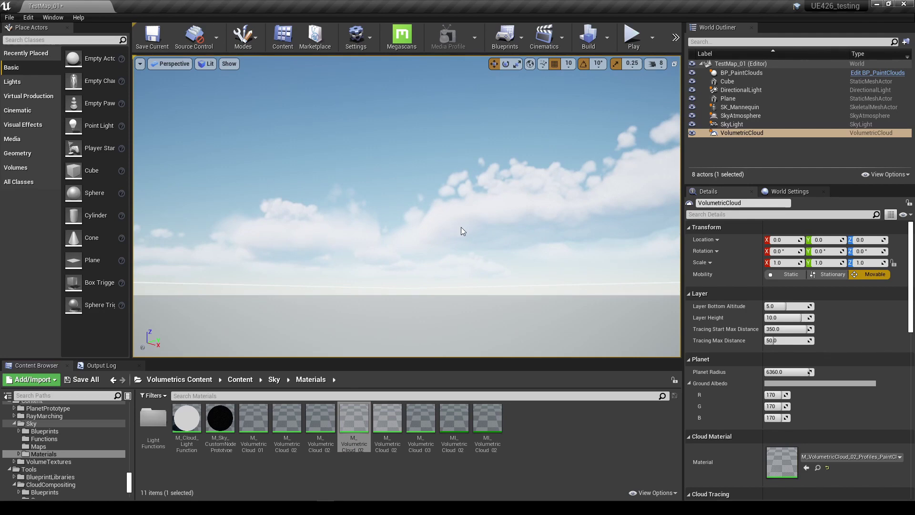
- Run Clear Density on BP_PaintClouds to wipe its painted clouds from the sky
click(742, 72)
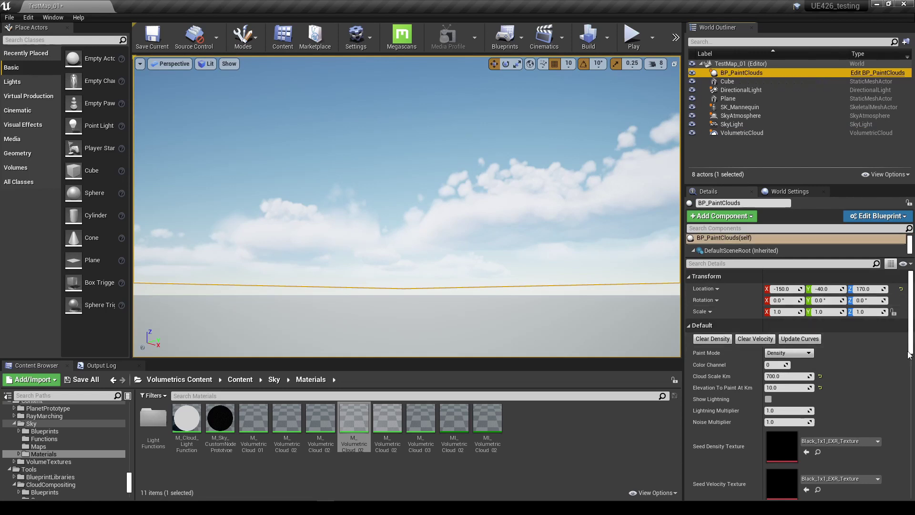
click(707, 341)
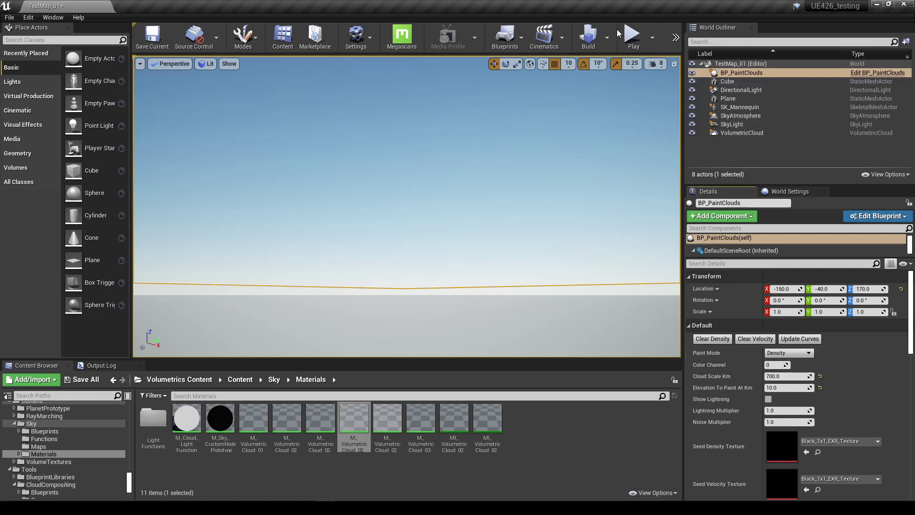
- Play the level, raise brush size and strength, and paint large clouds across the sky, then stop
click(632, 35)
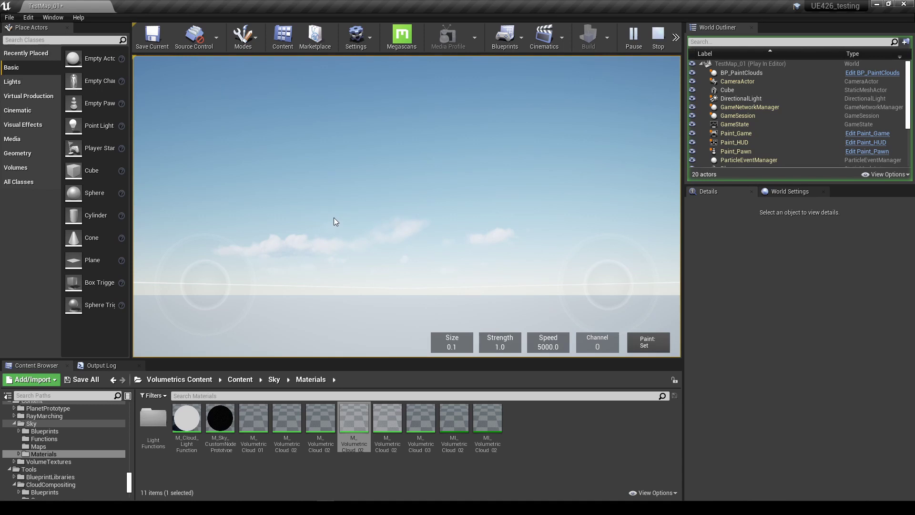
scroll(333, 222, up, 3)
shift+scroll(457, 181, up, 3)
mouse_move(456, 181)
mouse_down()
mouse_move(519, 161)
mouse_move(572, 179)
mouse_move(538, 108)
mouse_move(317, 146)
mouse_move(230, 189)
mouse_move(370, 169)
mouse_up()
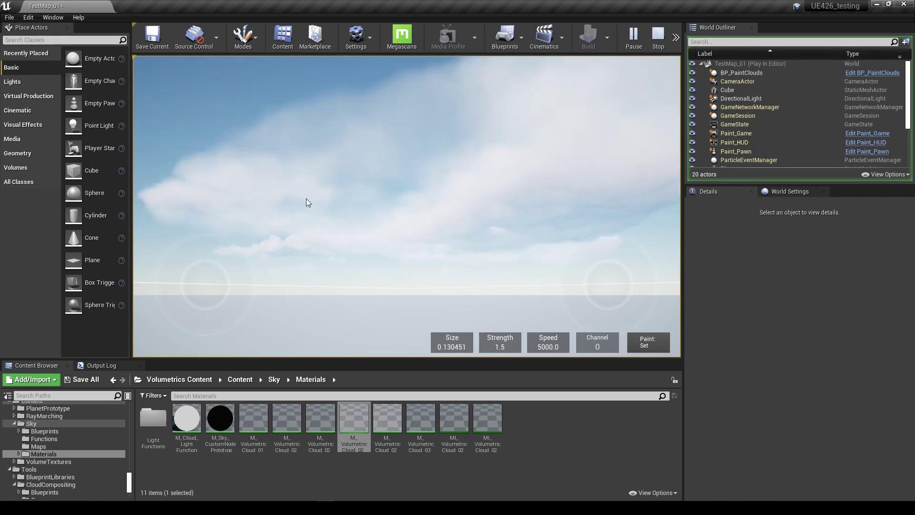
right_drag(416, 179, 141, 187)
mouse_move(139, 187)
mouse_down()
mouse_move(289, 187)
mouse_move(457, 220)
mouse_move(550, 202)
mouse_move(507, 212)
mouse_move(367, 202)
mouse_move(374, 161)
mouse_move(553, 170)
mouse_move(426, 160)
mouse_move(223, 210)
mouse_move(206, 181)
mouse_move(516, 156)
mouse_up()
right_drag(517, 156, 370, 174)
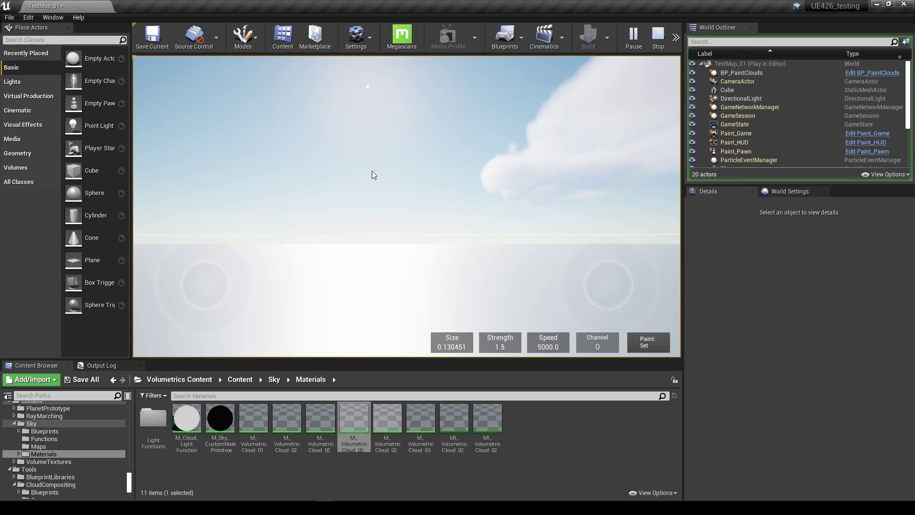
key(Escape)
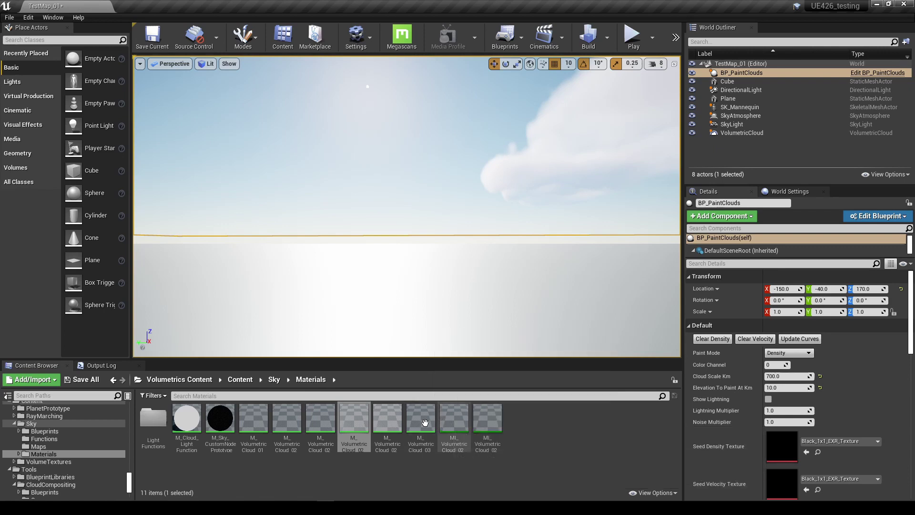
- Set the VolumetricCloud's Cloud Material to M_VolumetricCloud_03_Profiles_Billowy
click(424, 422)
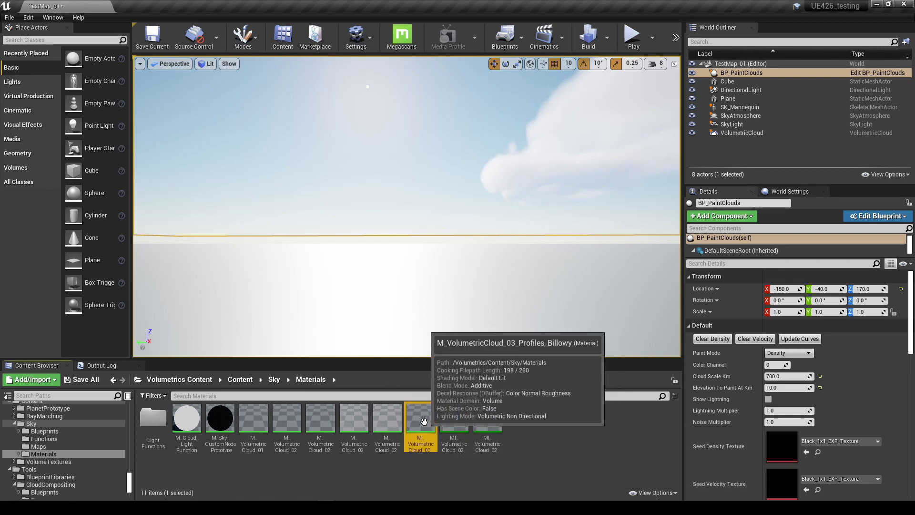
click(743, 133)
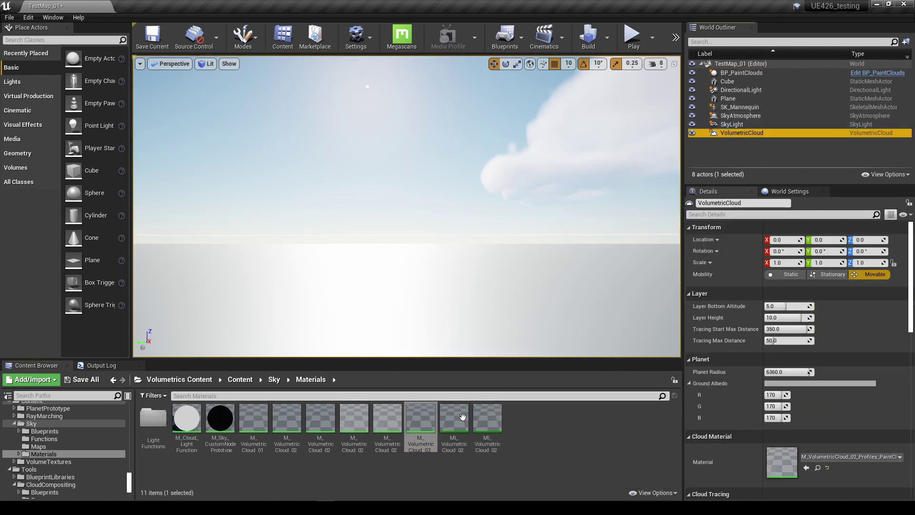
drag(420, 419, 778, 468)
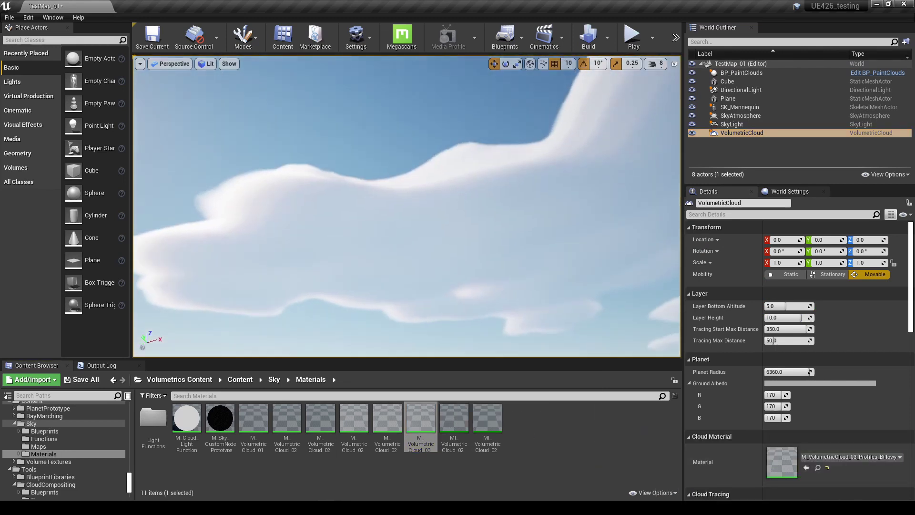
right_drag(464, 165, 464, 165)
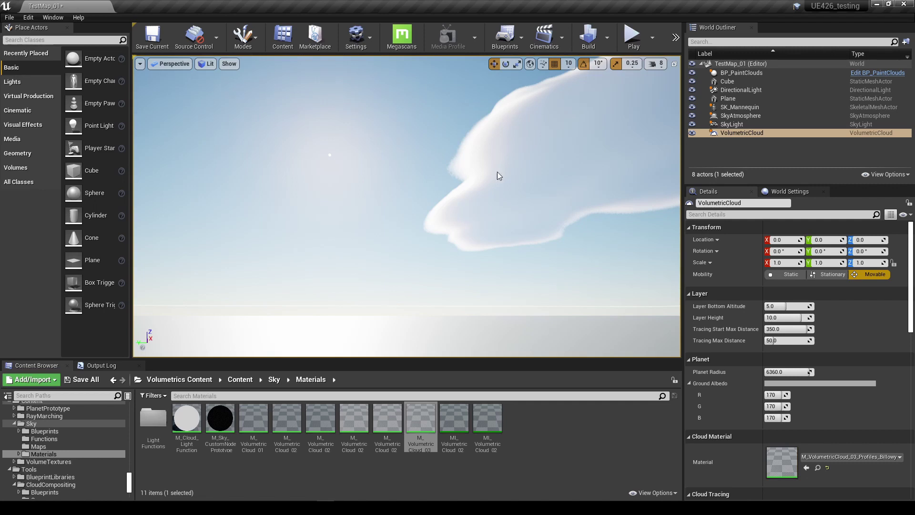
- Show World Settings with the Paint_Game mode override using Paint_Pawn and Paint_HUD
click(750, 133)
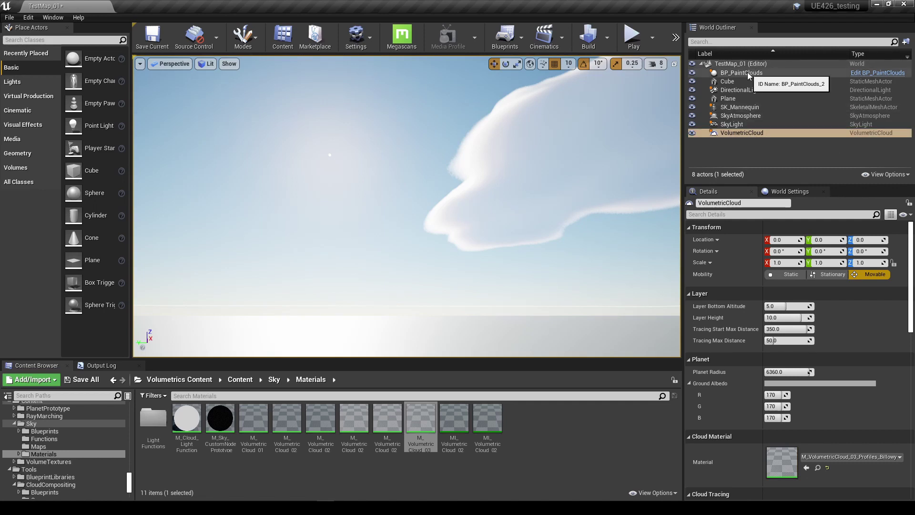
click(789, 191)
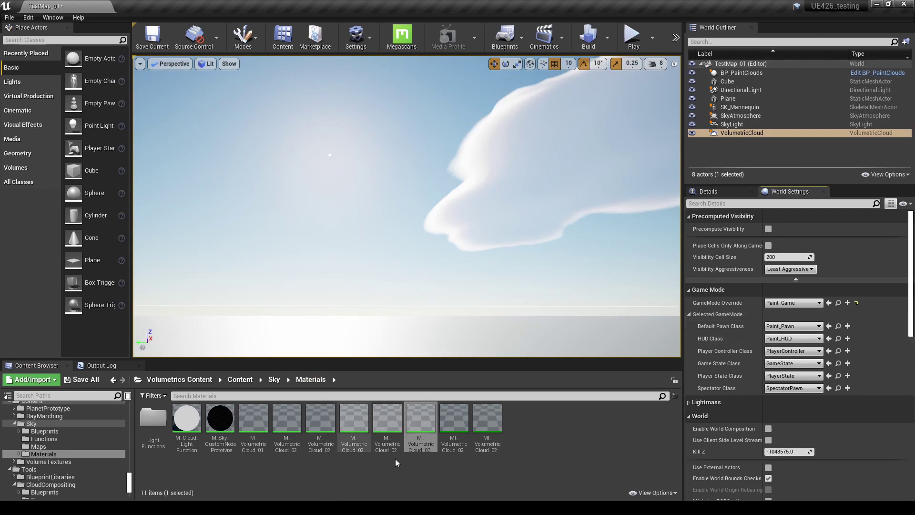
click(440, 479)
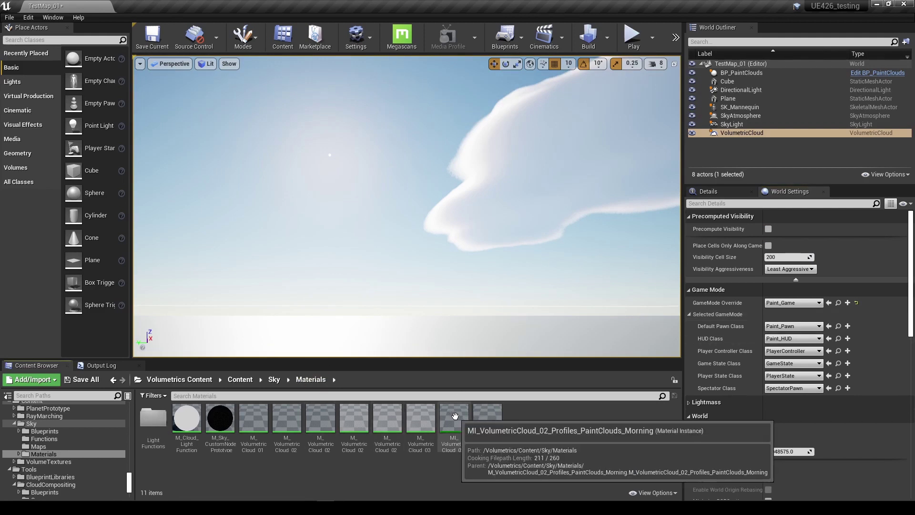
mouse_move(388, 415)
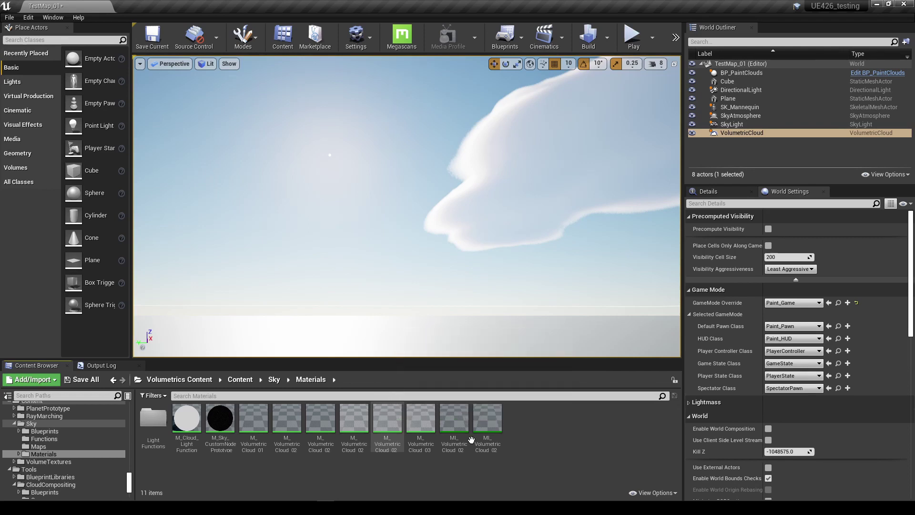
mouse_move(449, 428)
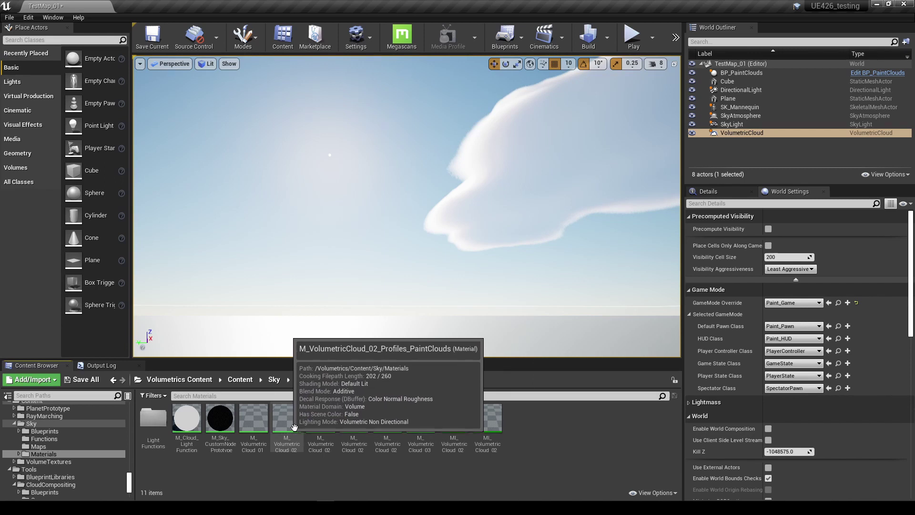
mouse_move(317, 428)
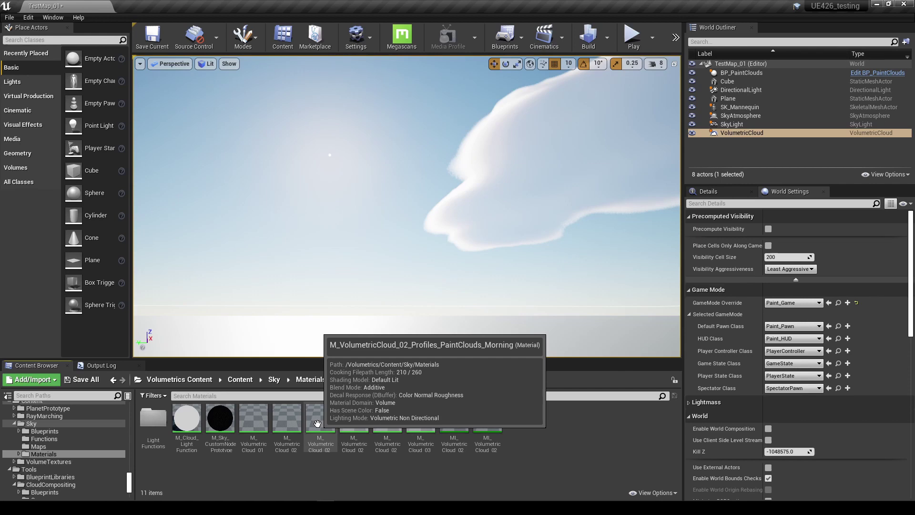
double_click(317, 423)
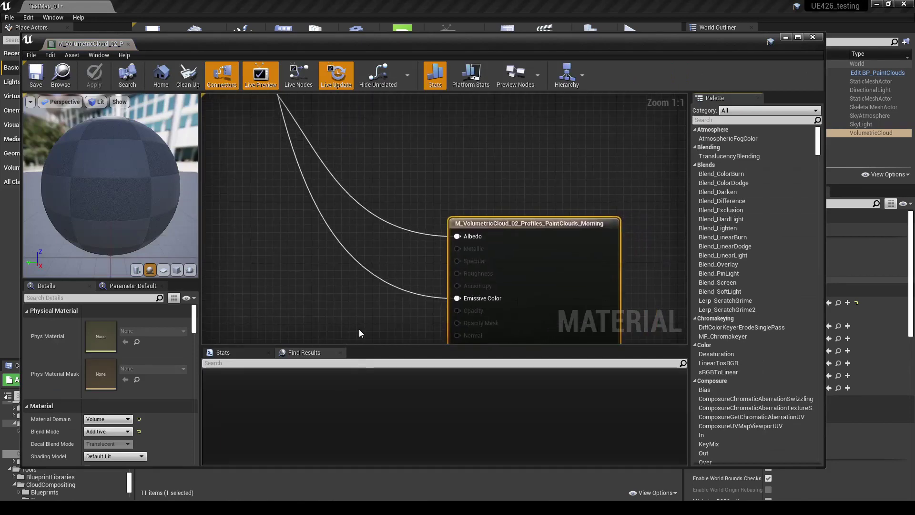
scroll(360, 333, down, 6)
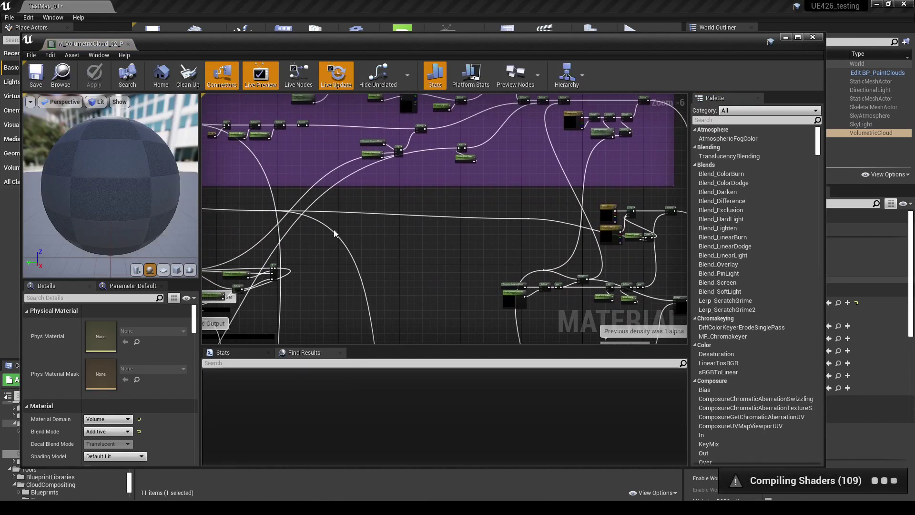
right_drag(334, 232, 542, 251)
scroll(294, 205, down, 2)
right_drag(295, 206, 515, 159)
scroll(296, 185, up, 5)
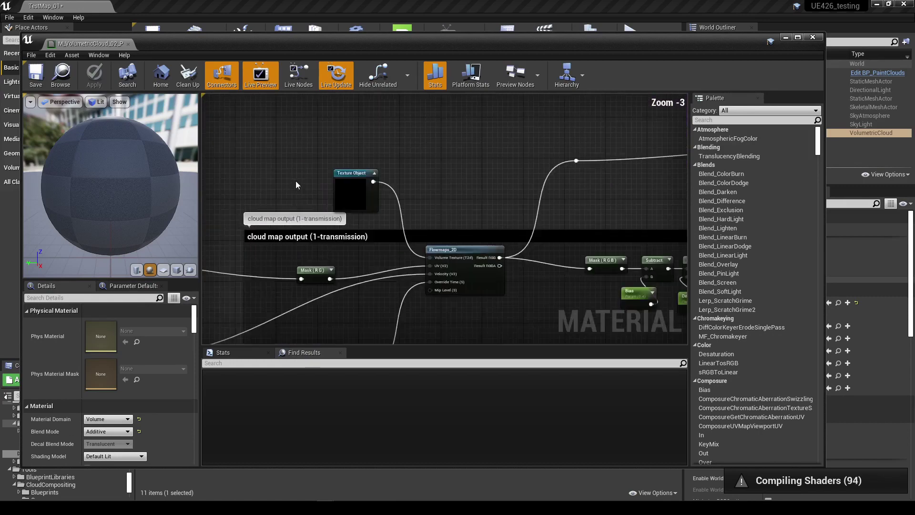
scroll(296, 184, up, 3)
click(409, 207)
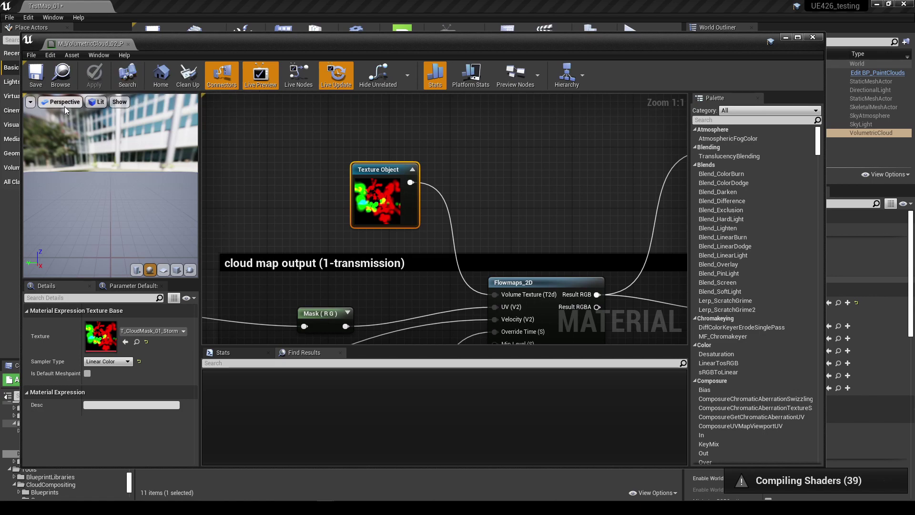
click(812, 37)
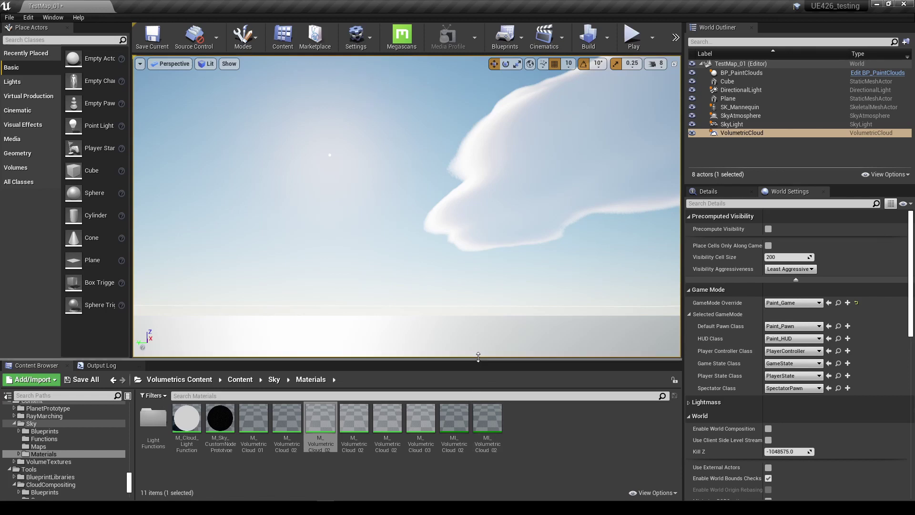
- Enlarge the Content Browser and open BP_PaintClouds to review its RT_CloudMask_01 and RT_Flowmap_01 defaults
drag(478, 357, 478, 319)
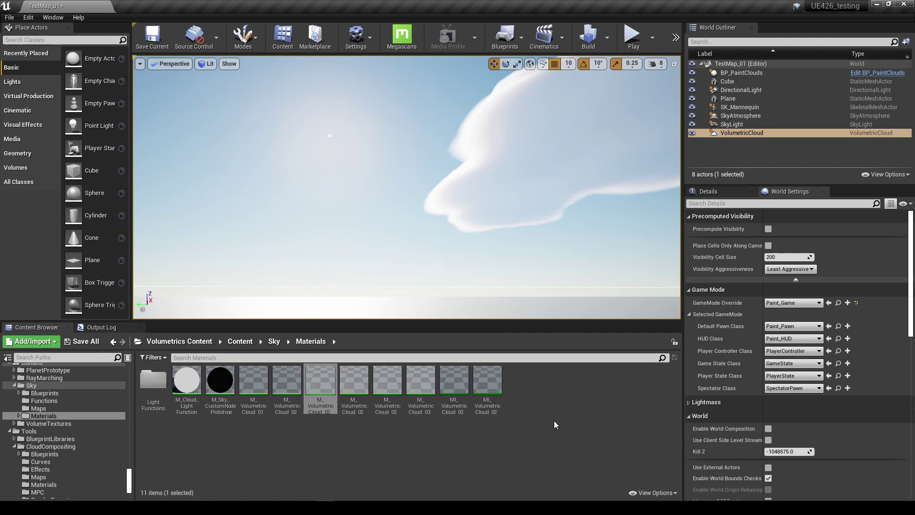
click(750, 72)
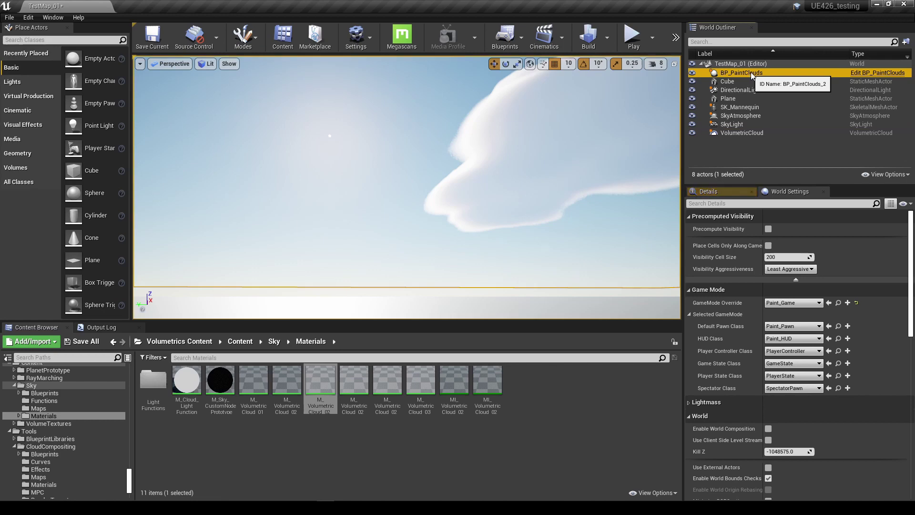
click(885, 73)
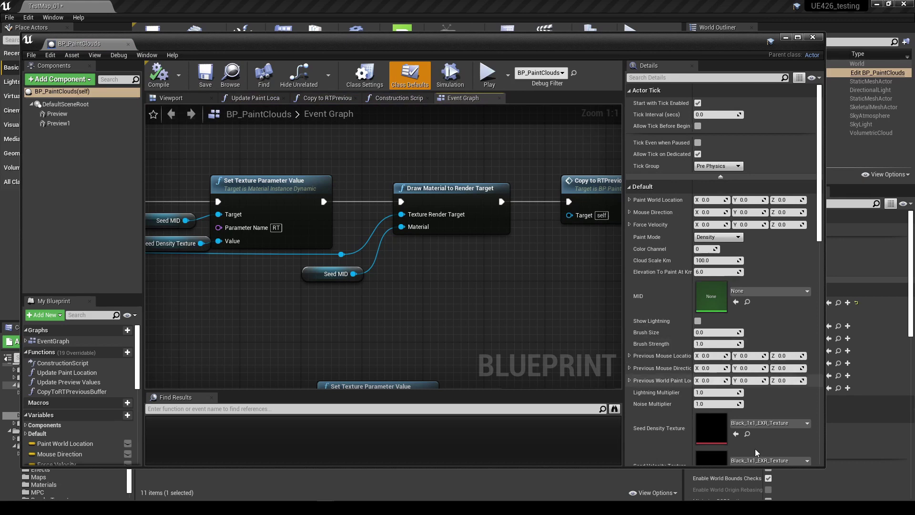
scroll(757, 451, down, 2)
scroll(757, 450, down, 10)
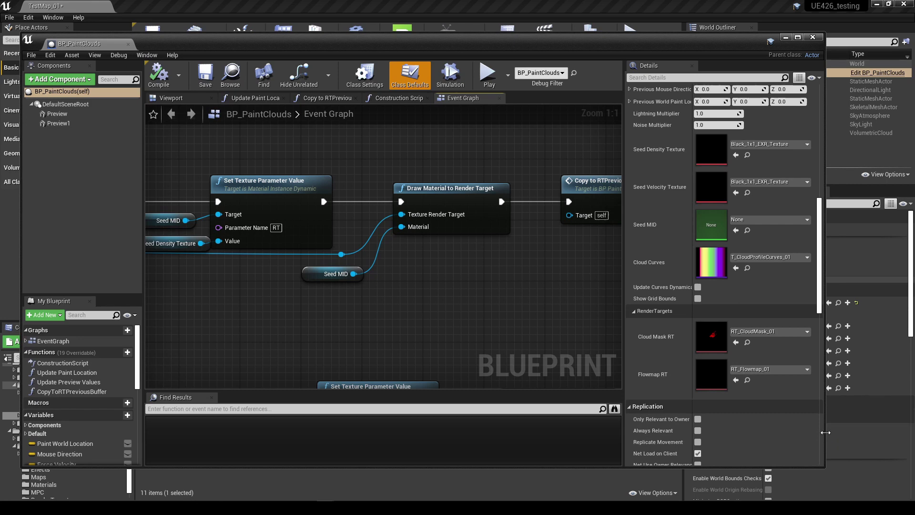
drag(825, 432, 889, 437)
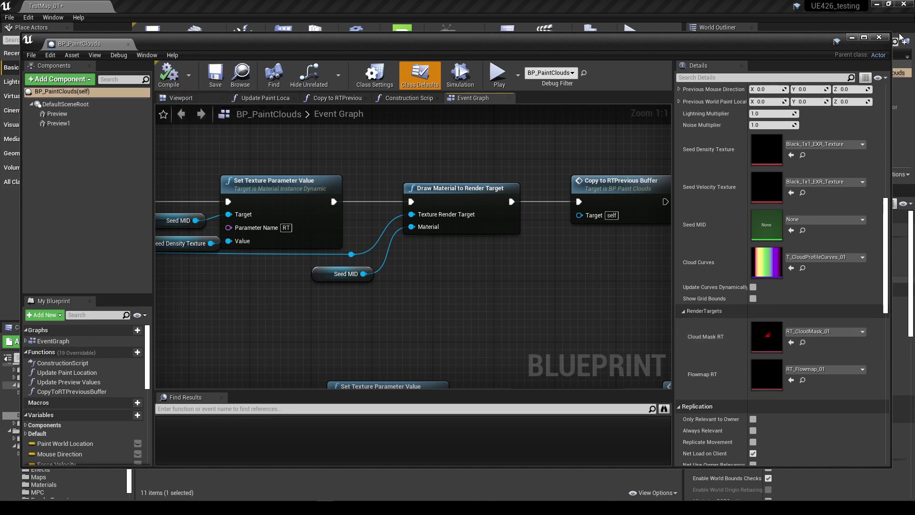
- Close the Blueprint, open the Billowy material, and locate its Texture Sample reading RT_CloudMask_01
click(879, 37)
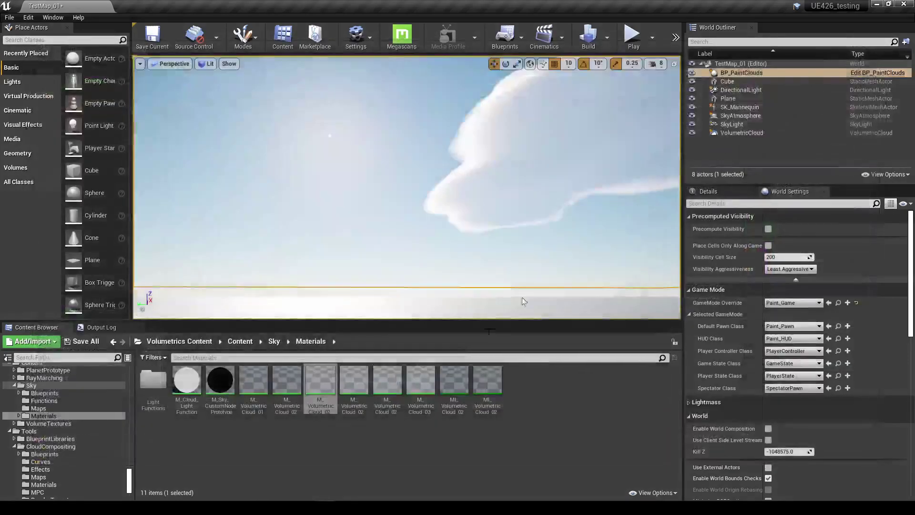
double_click(421, 380)
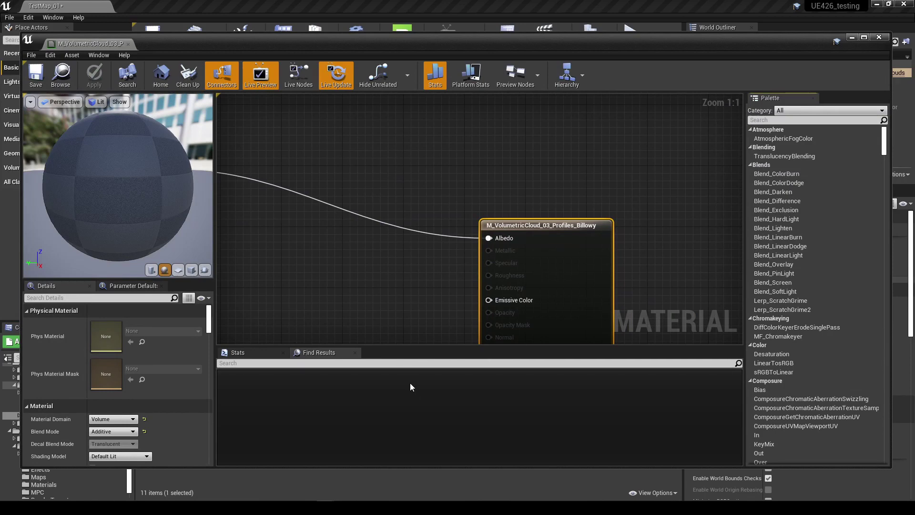
click(353, 363)
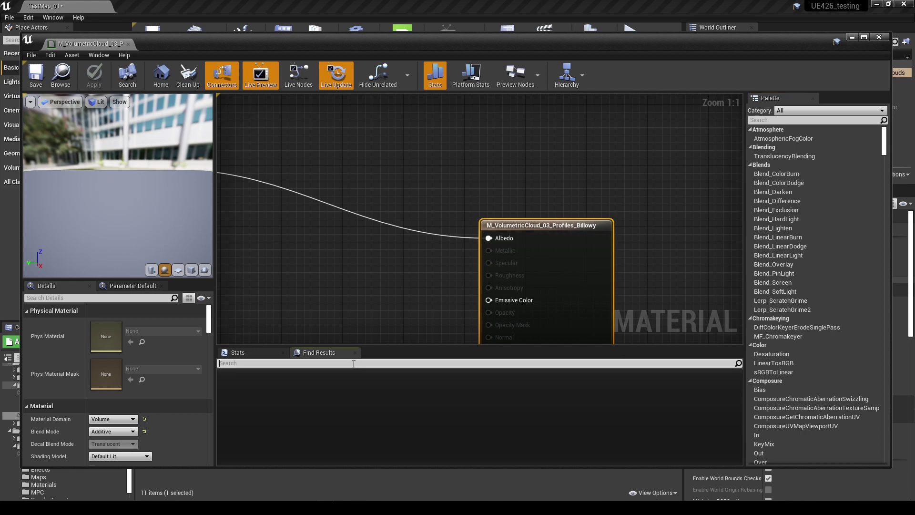
text(RT)
key(Return)
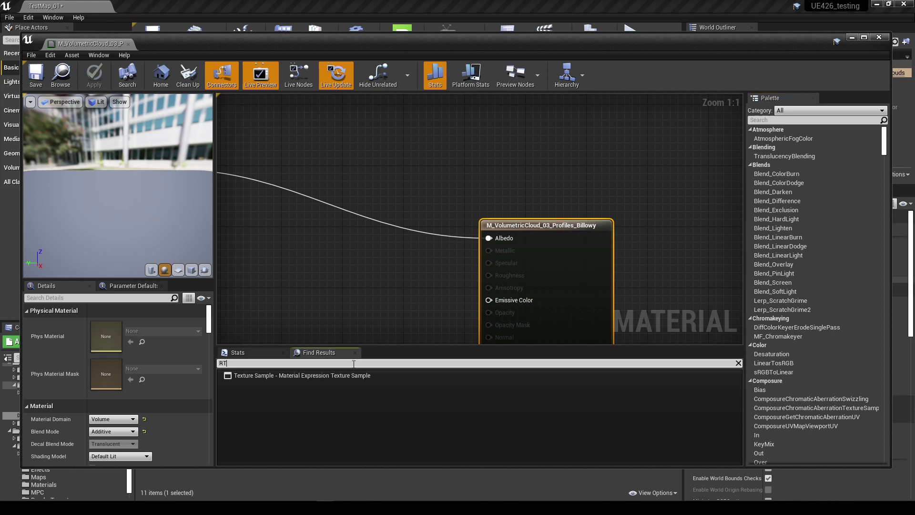
click(305, 375)
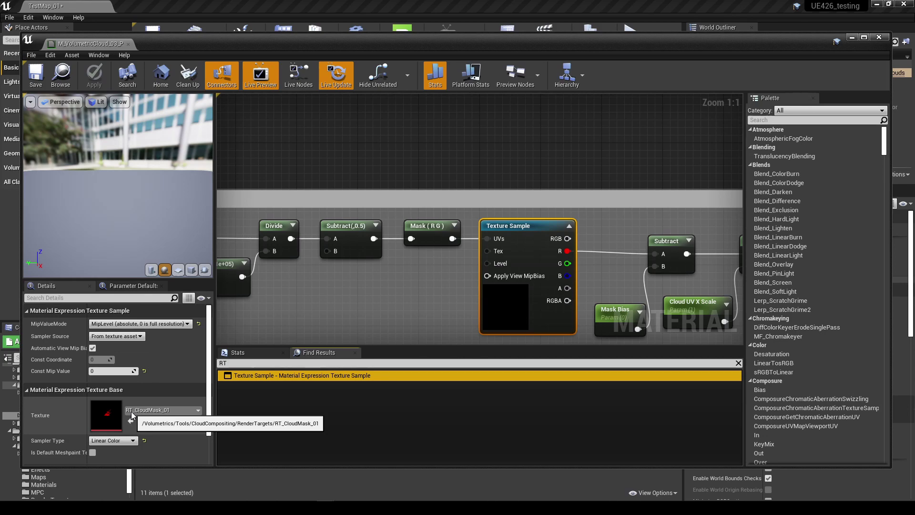
- Close the Billowy material editor to return to the TestMap_01 level
click(879, 37)
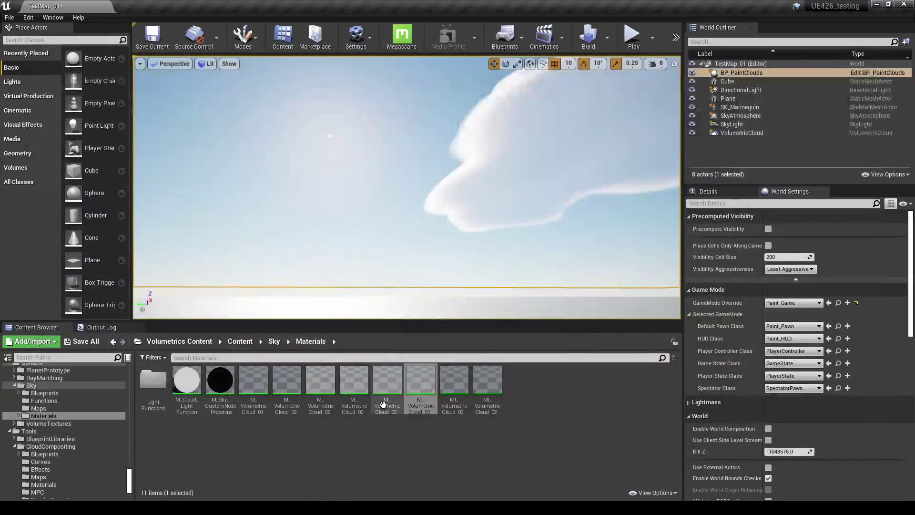